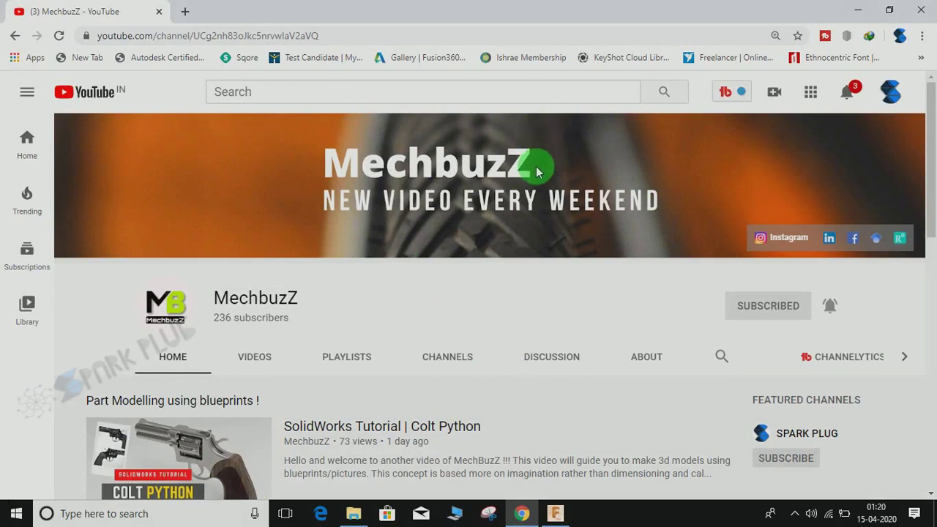
scroll(255, 335, "down", 2)
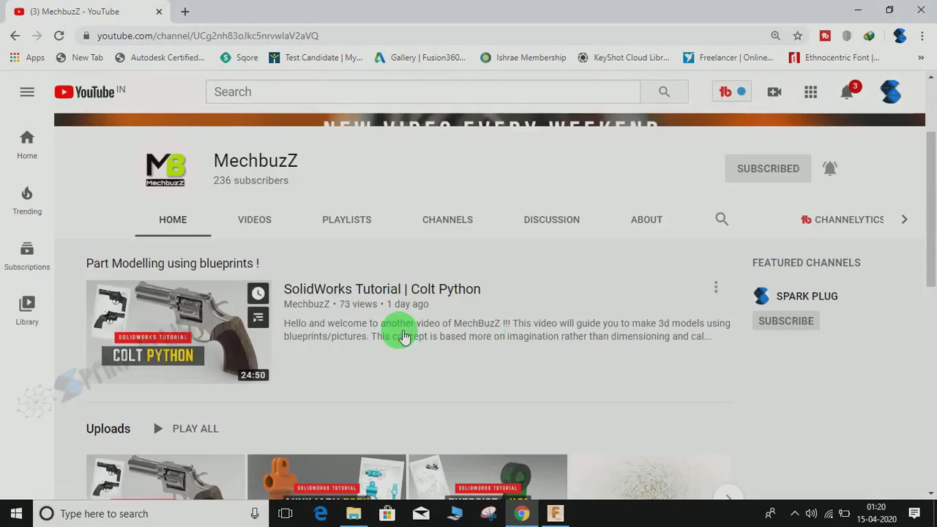
scroll(397, 330, "down", 1)
scroll(293, 273, "up", 2)
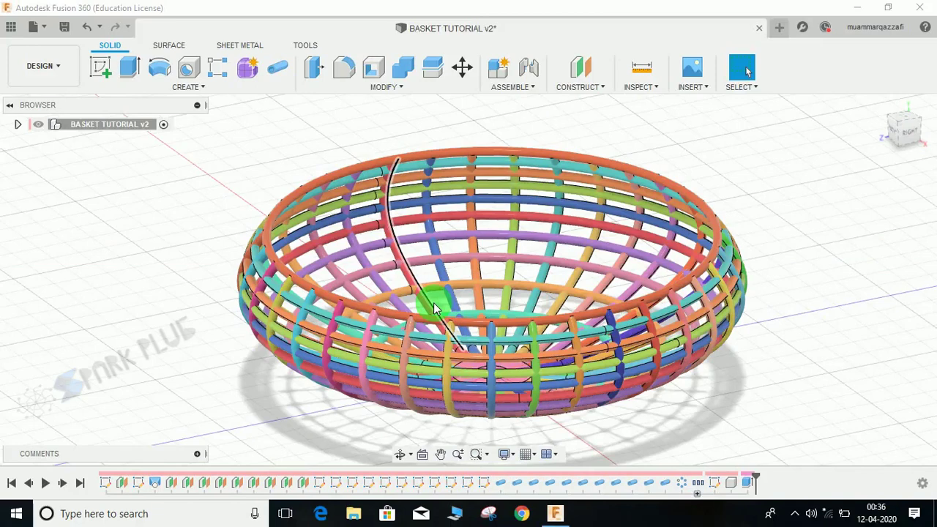
middle_click_drag(540, 314, 684, 265, "shift")
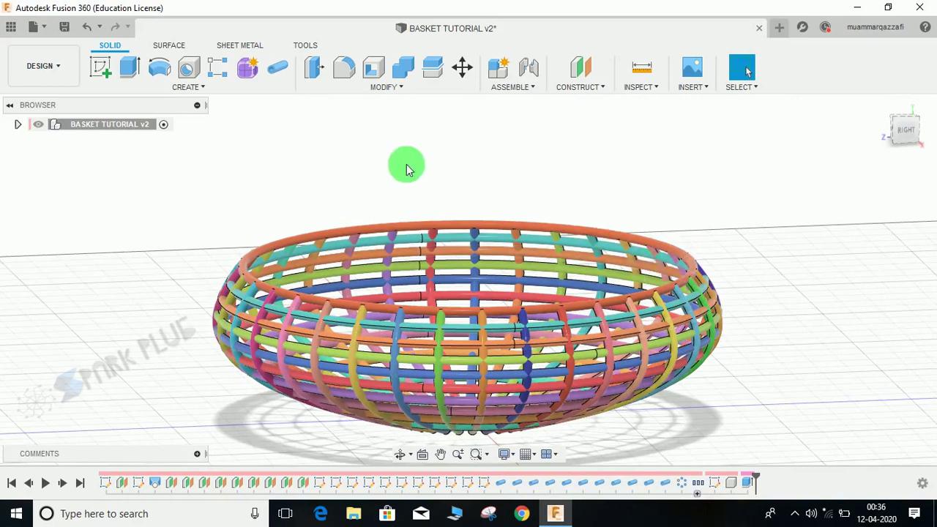
middle_click_drag(334, 168, 508, 224, "shift")
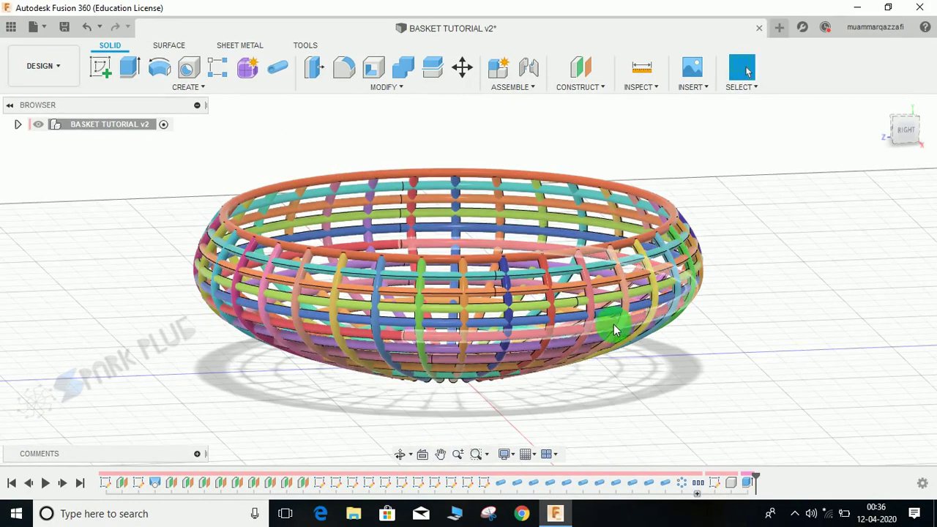
Step: Start a new design and sketch a 50 mm diameter circle centred on the origin on the horizontal plane
left_click(779, 29)
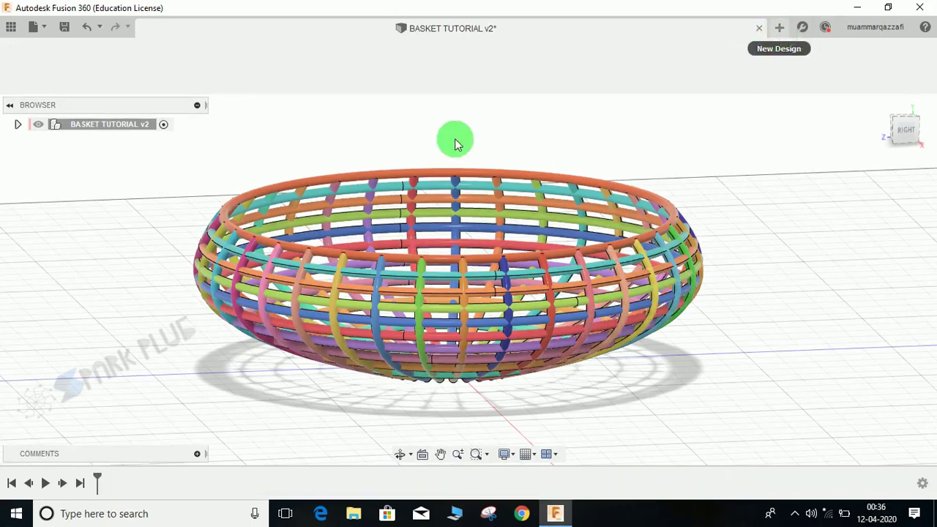
left_click(110, 73)
left_click(473, 317)
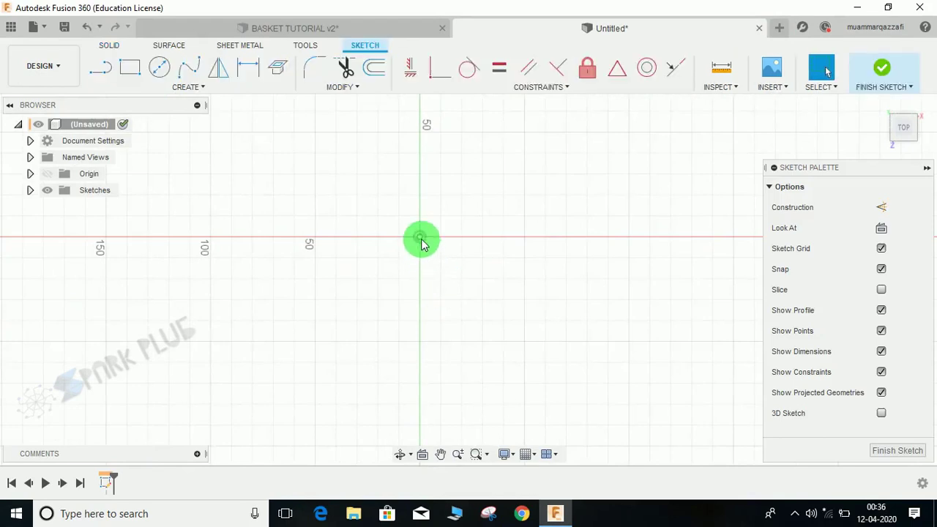
key("c")
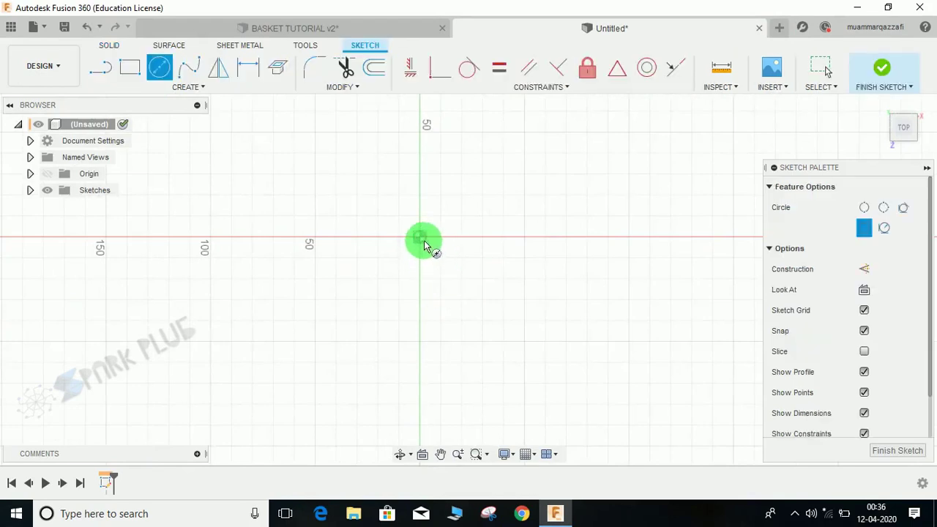
left_click(428, 249)
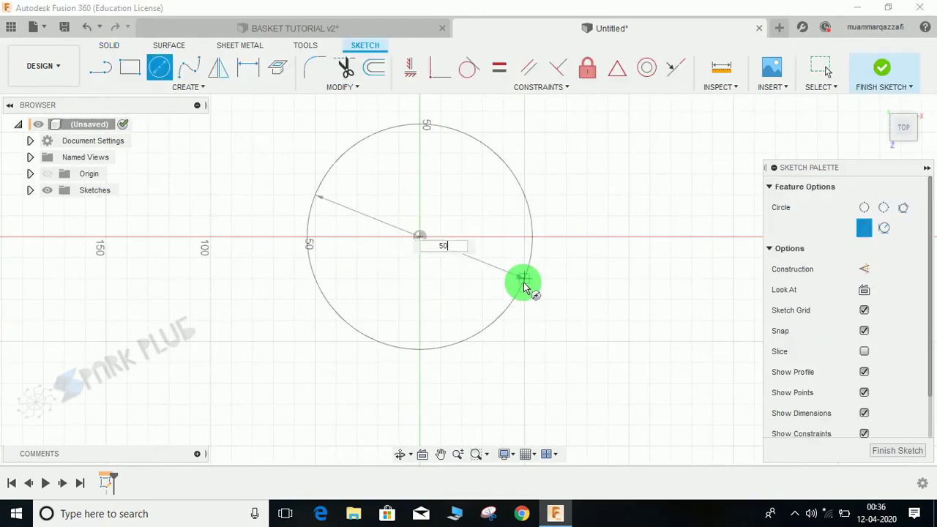
type("50")
key("Return")
left_click(881, 68)
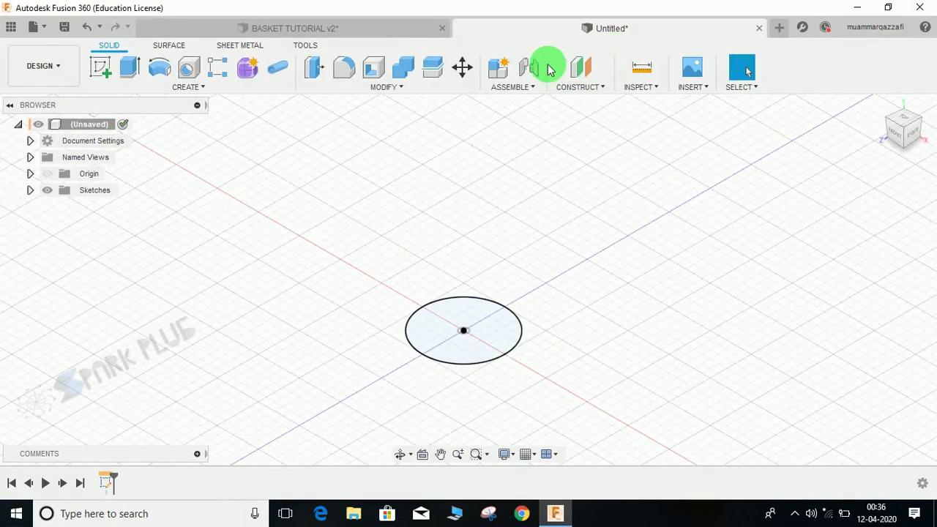
Step: Construct an offset plane 40 mm above the XZ plane
left_click(574, 70)
left_click(472, 343)
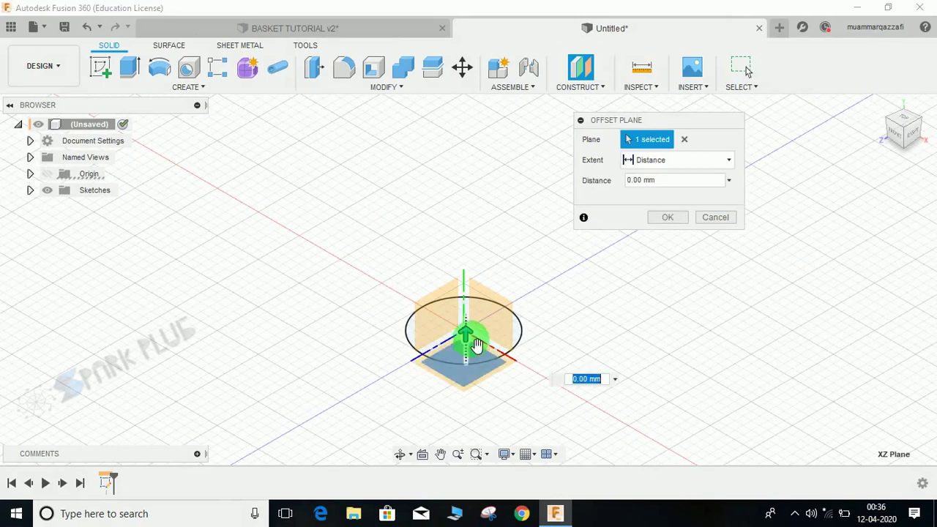
left_click_drag(483, 306, 676, 215)
left_click(639, 181)
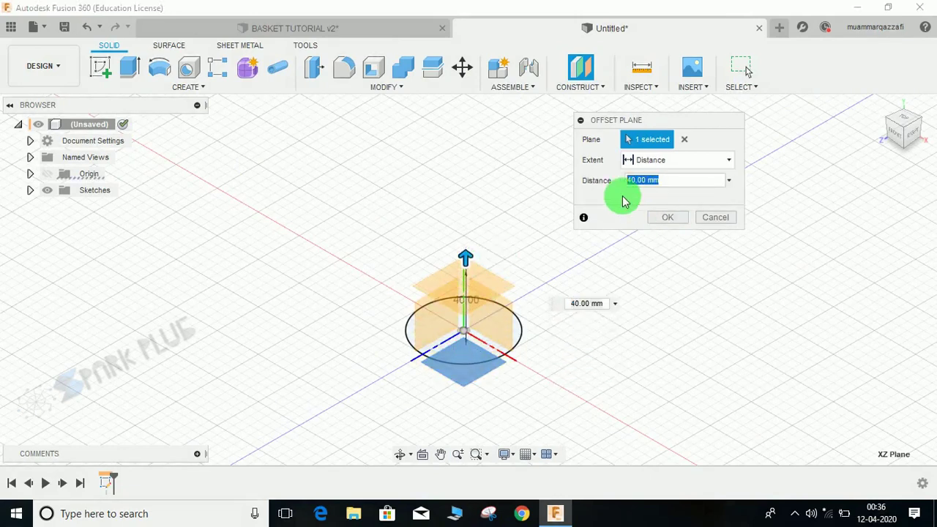
key("Return")
Step: Sketch a 150 mm diameter circle on the offset plane, centred above the small circle, and finish the sketch
middle_click_drag(505, 239, 541, 203, "shift")
left_click(110, 72)
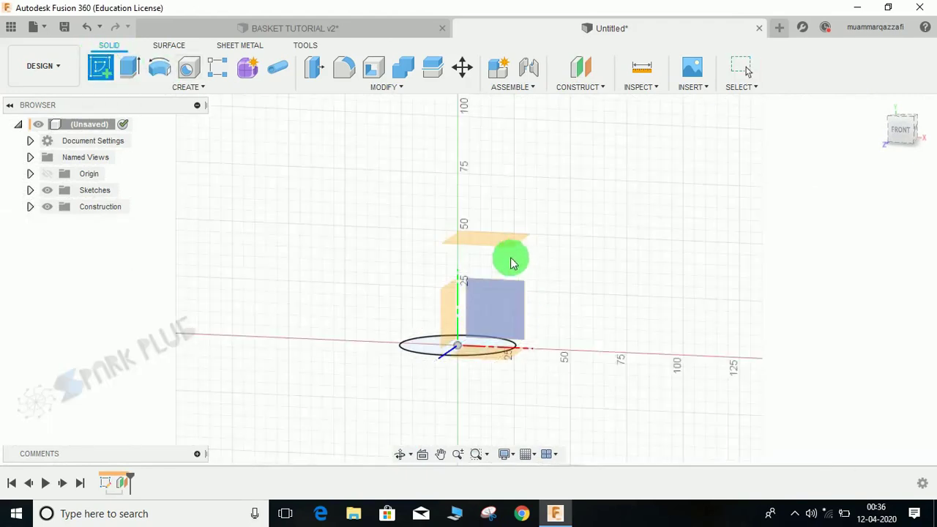
left_click(498, 243)
key("c")
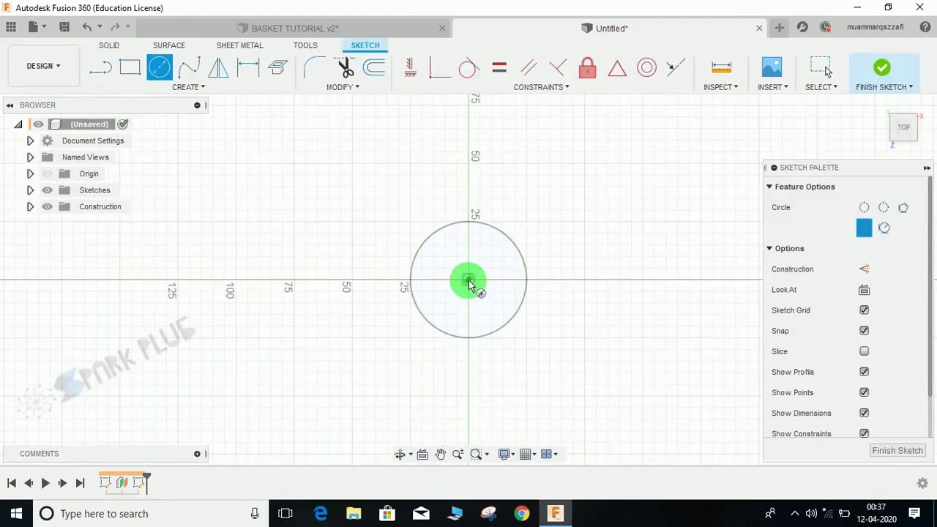
left_click(469, 279)
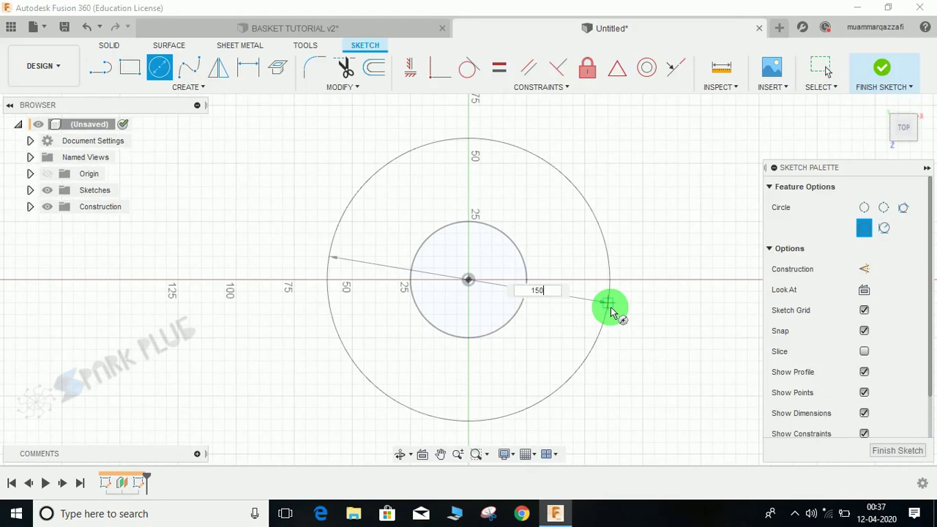
key("Return")
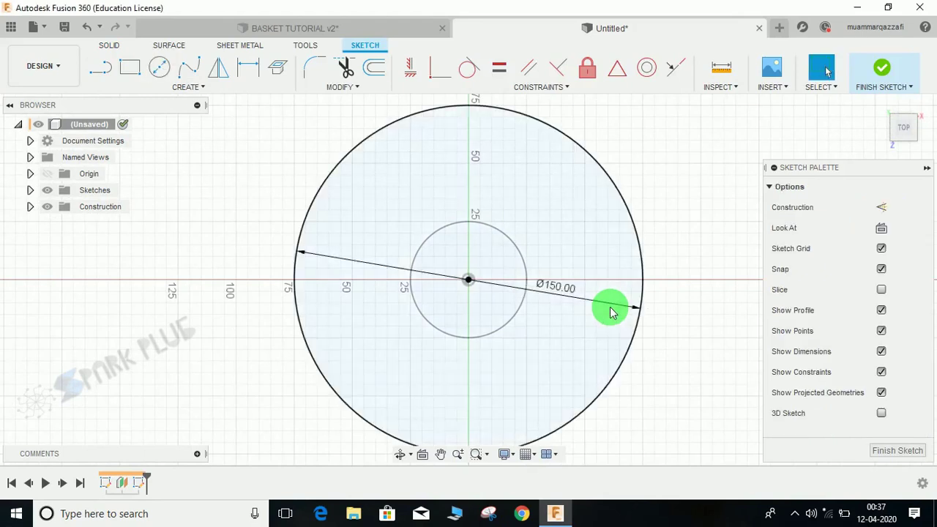
left_click(894, 68)
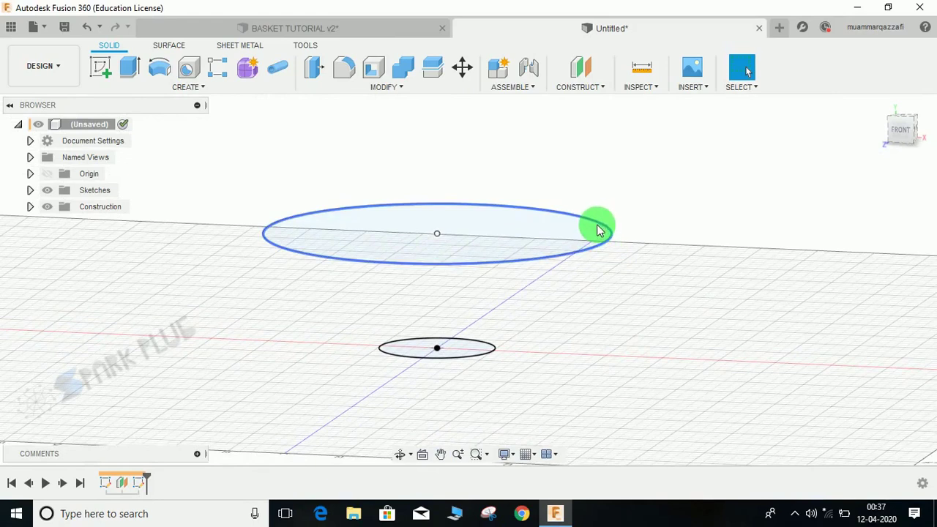
left_click(391, 24)
middle_click_drag(345, 142, 241, 304, "shift")
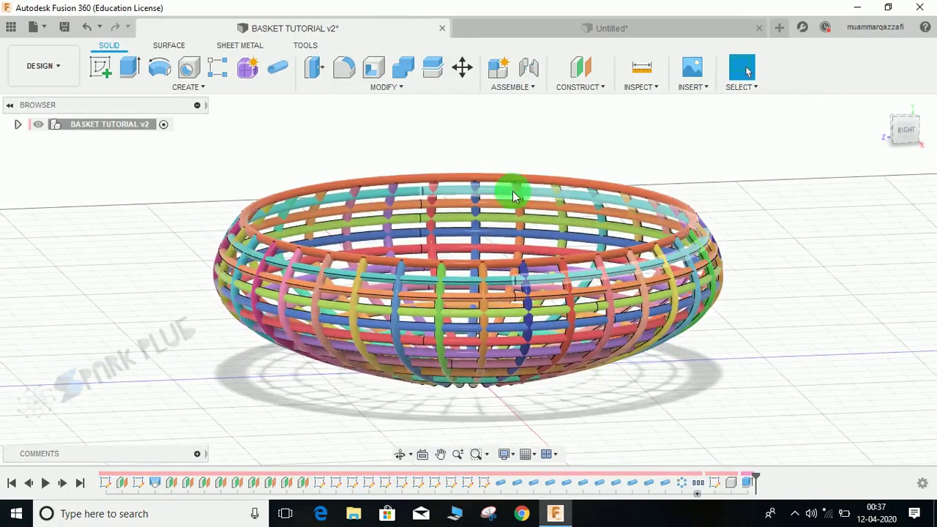
left_click(589, 28)
middle_click_drag(481, 335, 475, 336)
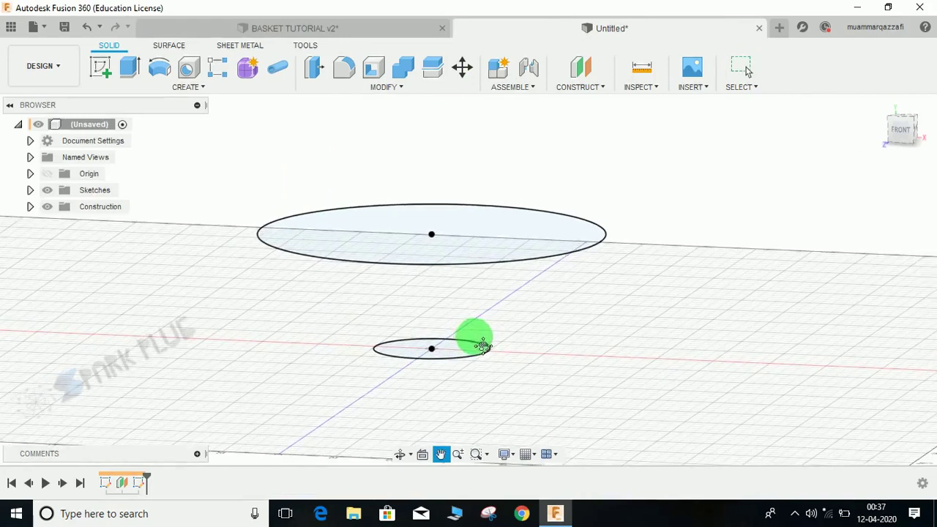
Step: Start a Loft from the small bottom circle to the large circle on the offset plane
left_click(197, 90)
left_click(155, 126)
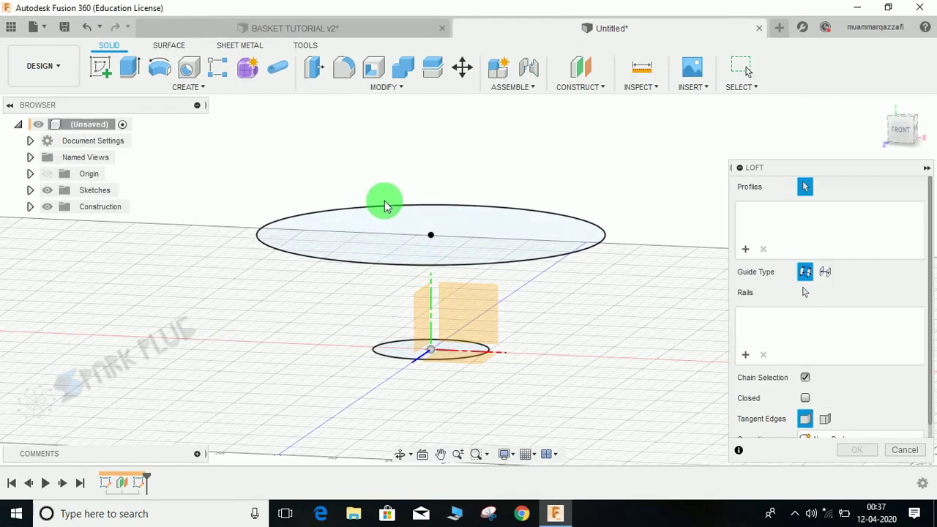
middle_click_drag(393, 191, 392, 146)
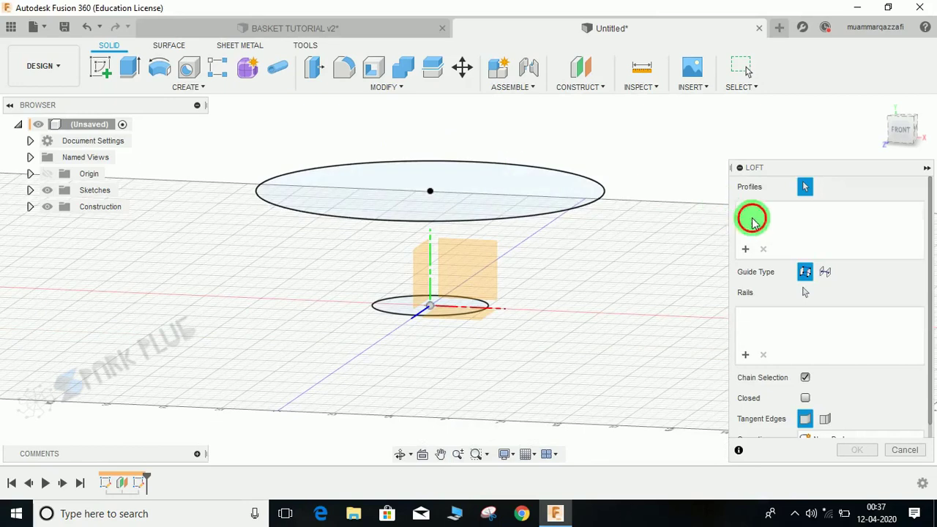
left_click(386, 315)
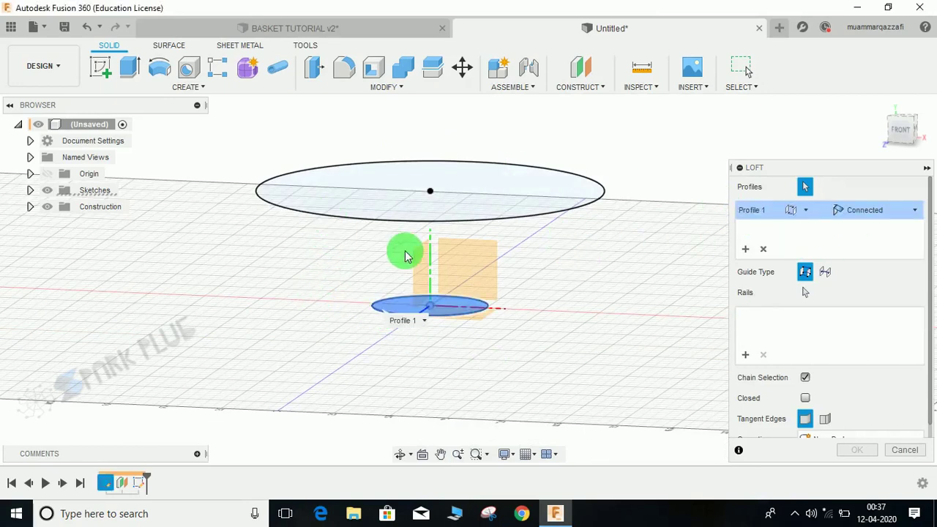
left_click(746, 249)
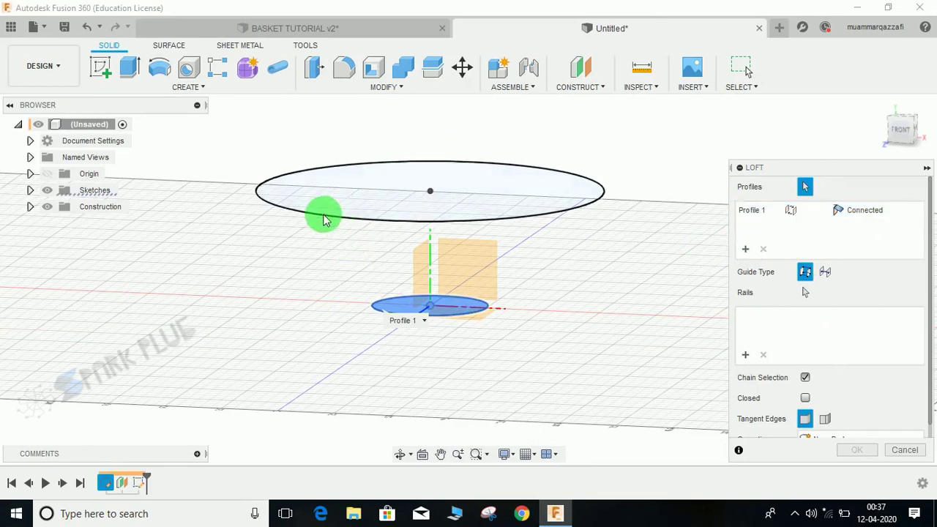
left_click(323, 216)
scroll(344, 283, "down", 3)
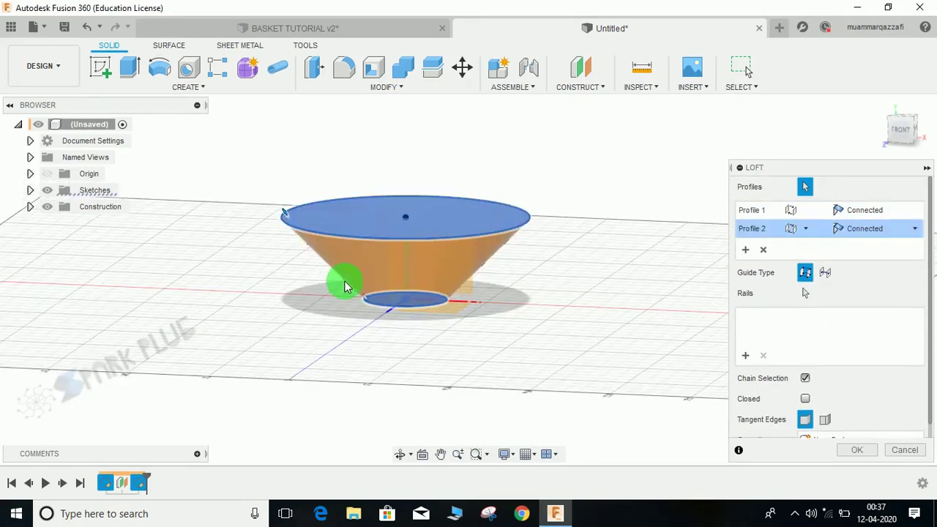
scroll(342, 283, "up", 5)
middle_click_drag(480, 311, 433, 340)
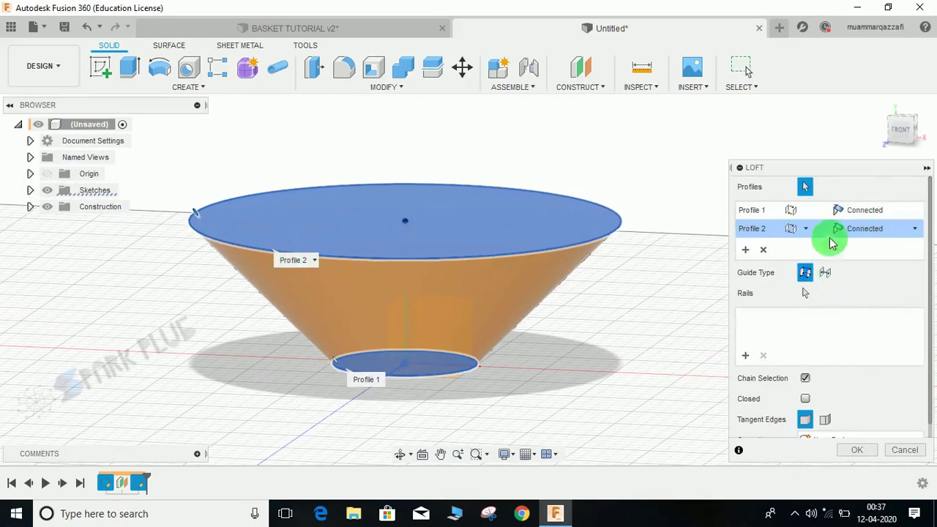
Step: Set the loft's upper profile to Direction with a takeoff weight of 2.00 and create the rounded bowl body
left_click(881, 233)
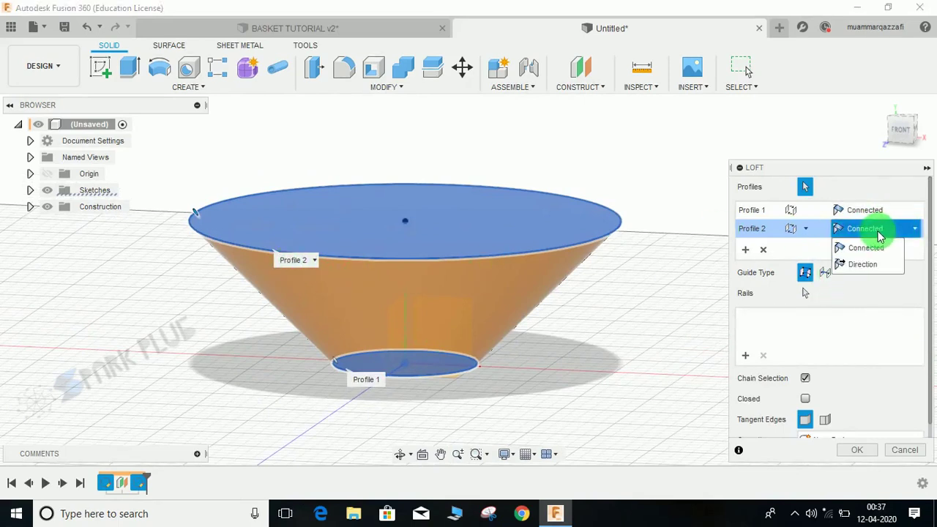
left_click(863, 267)
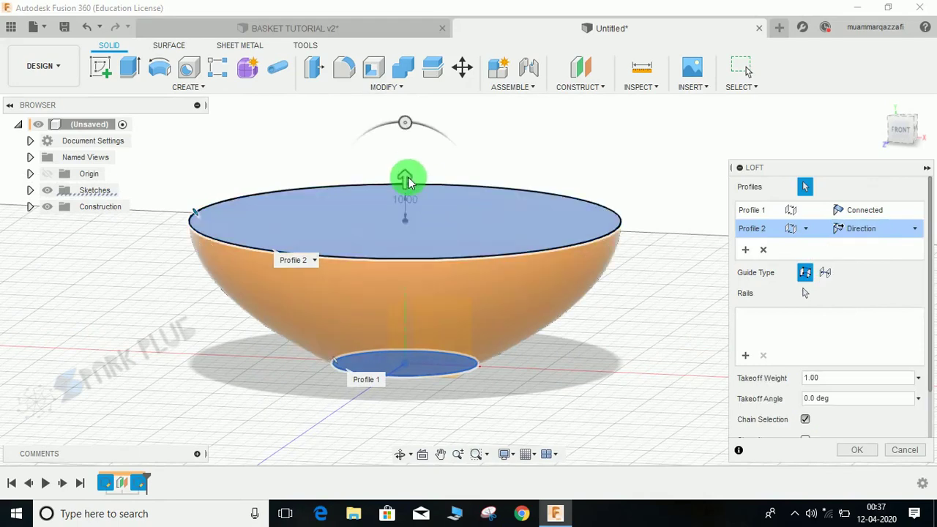
middle_click_drag(407, 178, 435, 203, "shift")
left_click_drag(414, 201, 424, 183)
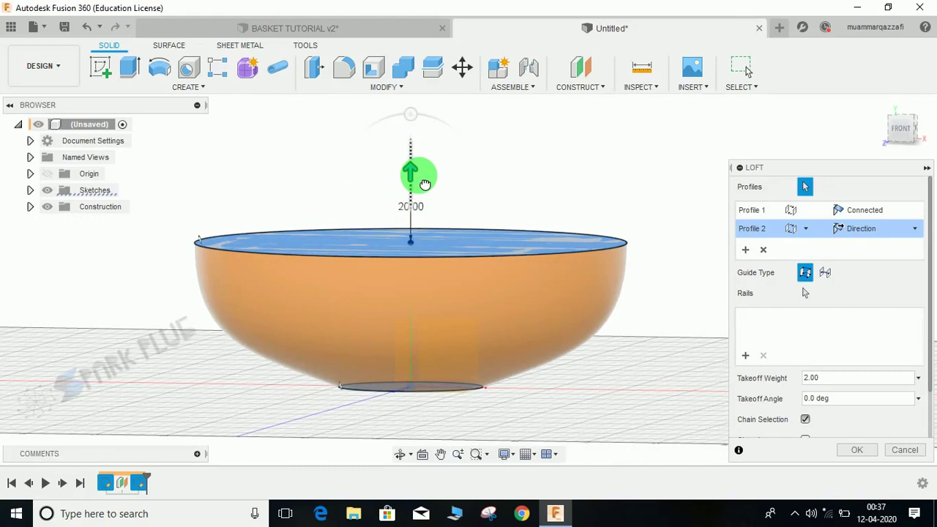
left_click_drag(424, 184, 426, 183)
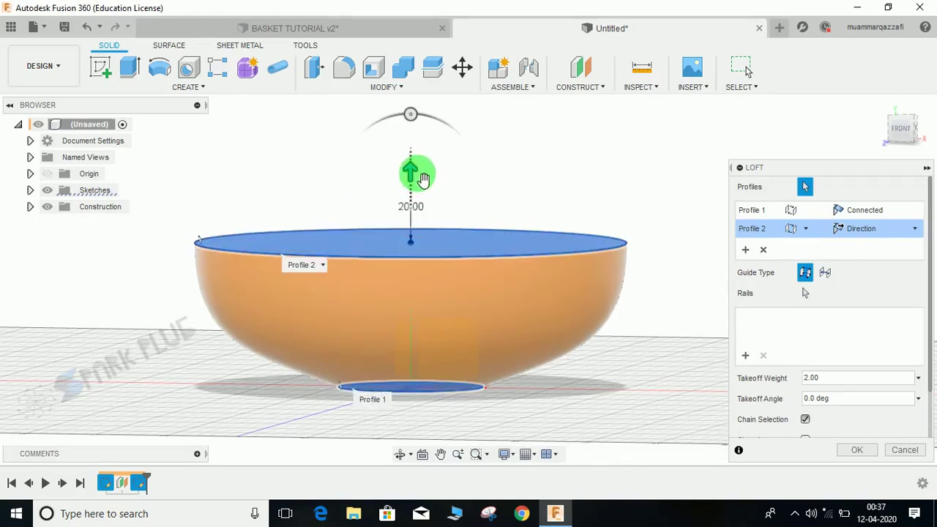
left_click_drag(423, 179, 422, 181)
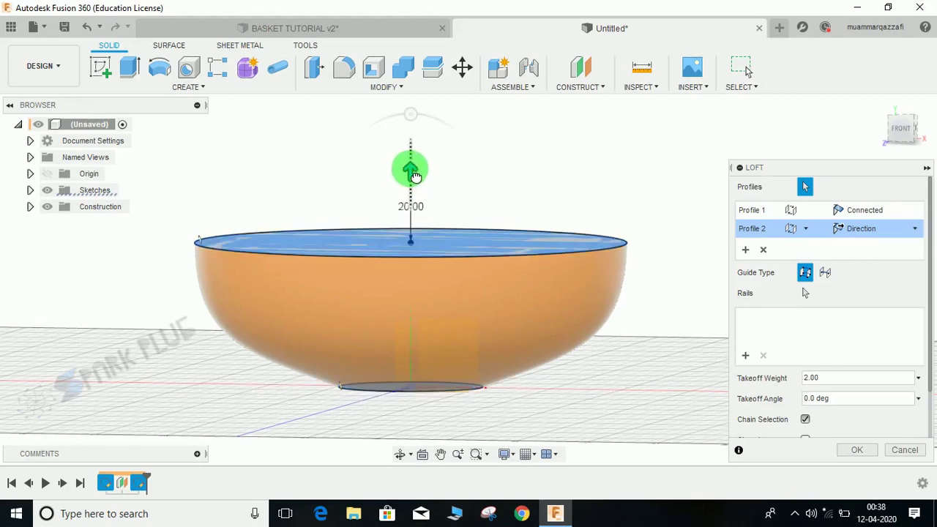
mouse_move(415, 176)
left_mouse_down()
mouse_move(417, 189)
mouse_move(418, 164)
mouse_move(421, 188)
mouse_move(423, 178)
left_mouse_up()
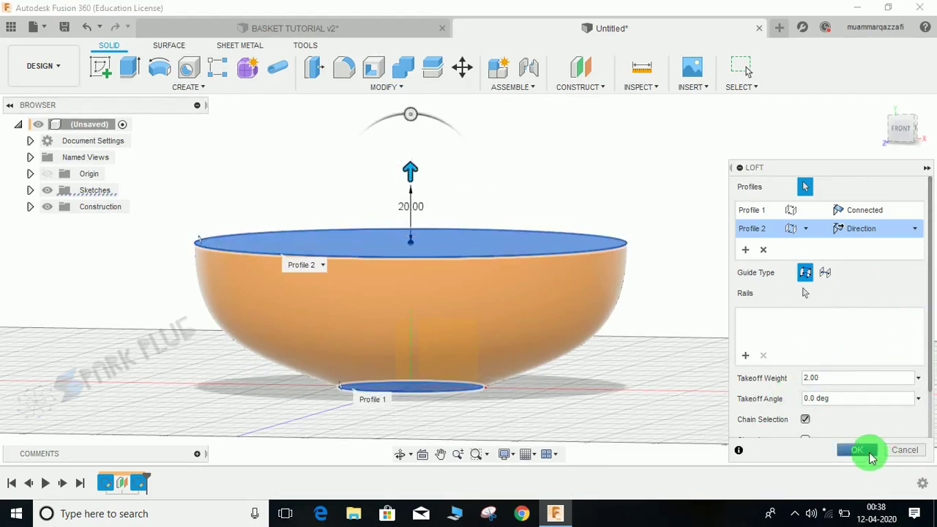
left_click(858, 451)
Step: Examine the lofted bowl from several angles and compare its shape with the finished basket in the BASKET TUTORIAL v2 design
scroll(695, 301, "down", 3)
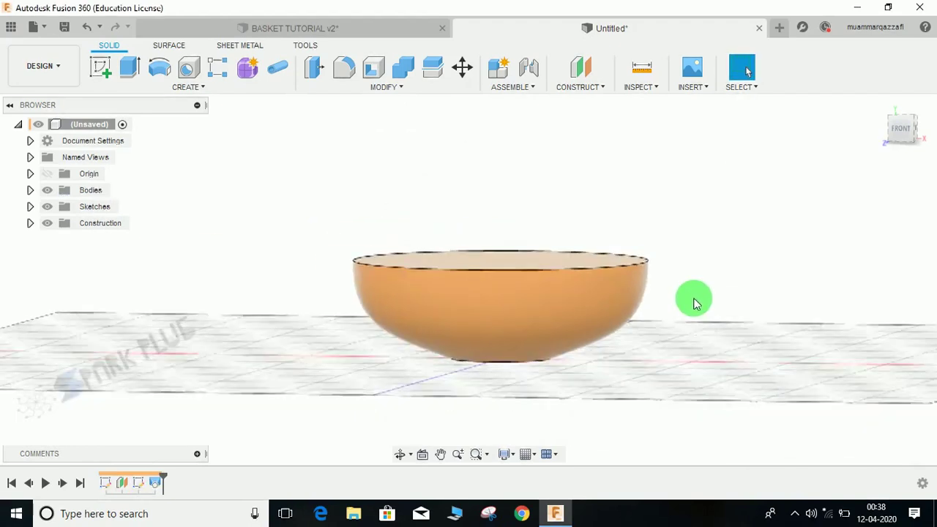
middle_click_drag(694, 299, 616, 295, "shift")
scroll(667, 281, "up", 1)
mouse_move(476, 261)
middle_mouse_down()
mouse_move(444, 268)
mouse_move(488, 251)
middle_mouse_up()
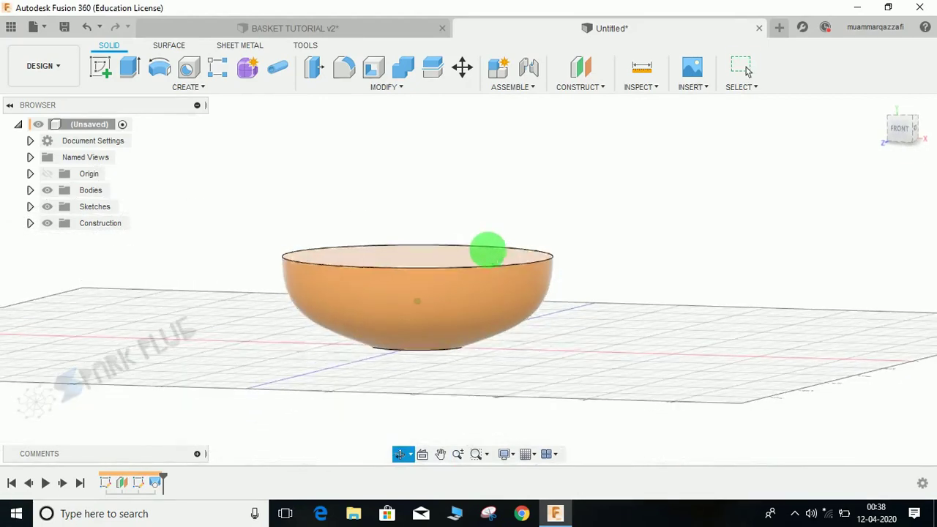
left_click(334, 33)
scroll(395, 241, "up", 3)
scroll(328, 205, "down", 2)
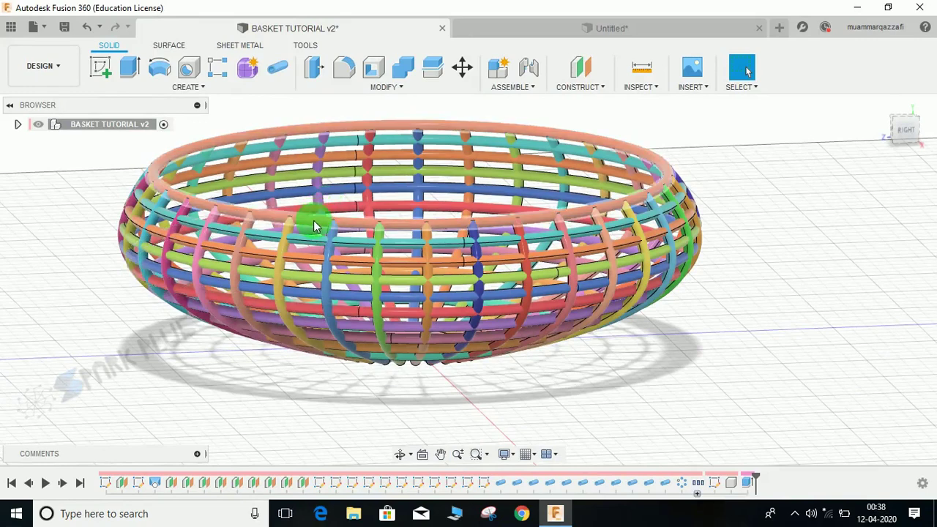
middle_click_drag(306, 300, 430, 313, "shift")
middle_click_drag(416, 242, 414, 263, "shift")
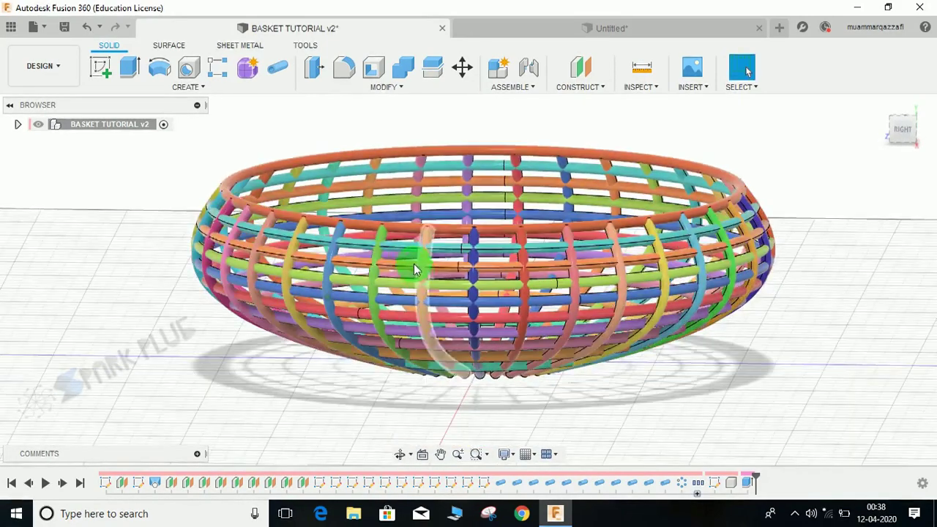
left_click(615, 29)
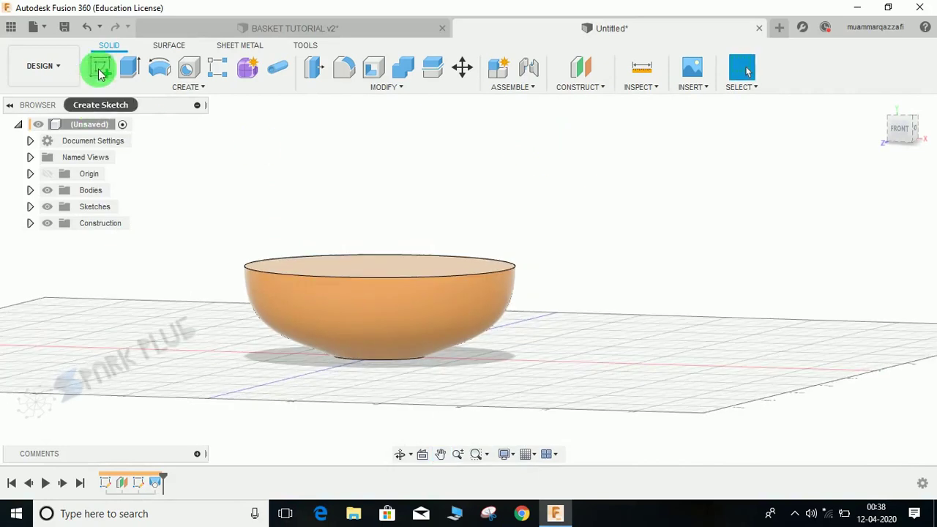
Step: Create an offset plane at -10 mm from the bowl's flat top face
left_click(582, 70)
mouse_move(456, 251)
middle_mouse_down("shift")
mouse_move(456, 264)
mouse_move(445, 256)
middle_mouse_up("shift")
left_click(446, 257)
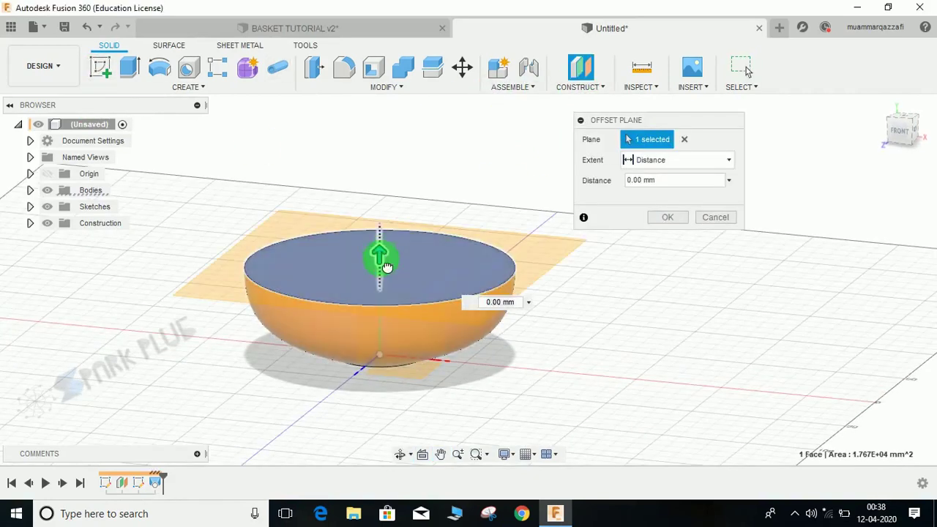
left_click_drag(379, 259, 383, 266)
middle_click_drag(461, 280, 460, 255, "shift")
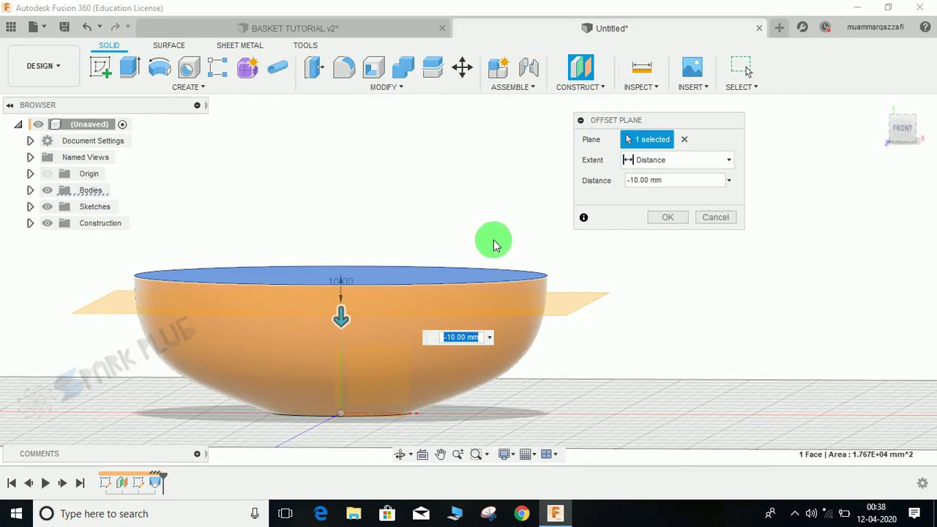
left_click(654, 217)
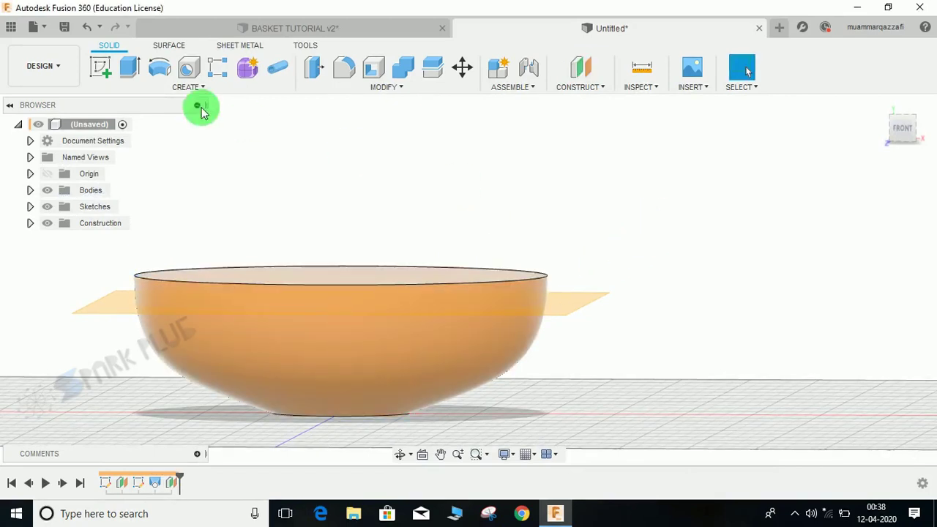
Step: Create a second offset plane 5 mm below the first plane that cuts through the bowl
left_click(580, 73)
left_click(485, 303)
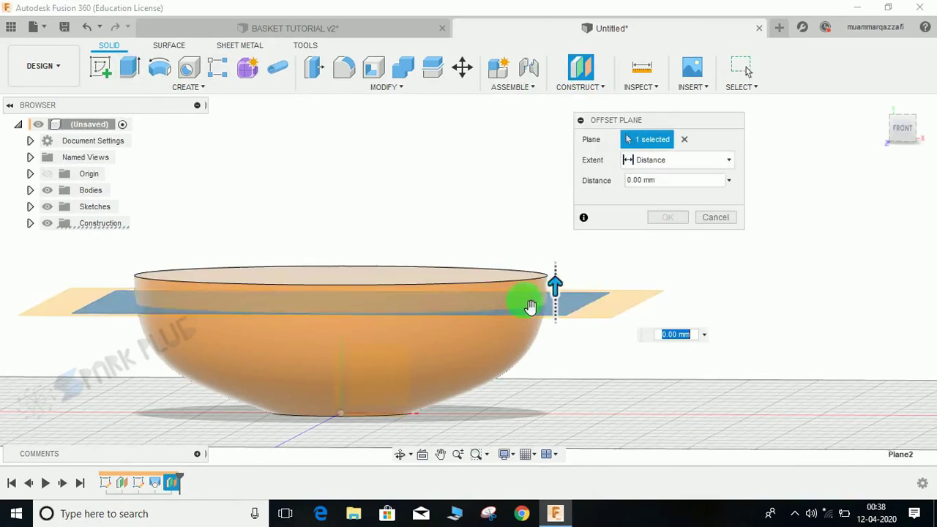
mouse_move(554, 287)
left_mouse_down()
mouse_move(554, 310)
mouse_move(561, 293)
left_mouse_up()
left_click(667, 217)
Step: Create a third offset plane at -5 mm from the second plane
left_click(583, 84)
left_click(600, 315)
left_click_drag(610, 322, 600, 338)
left_click(666, 231)
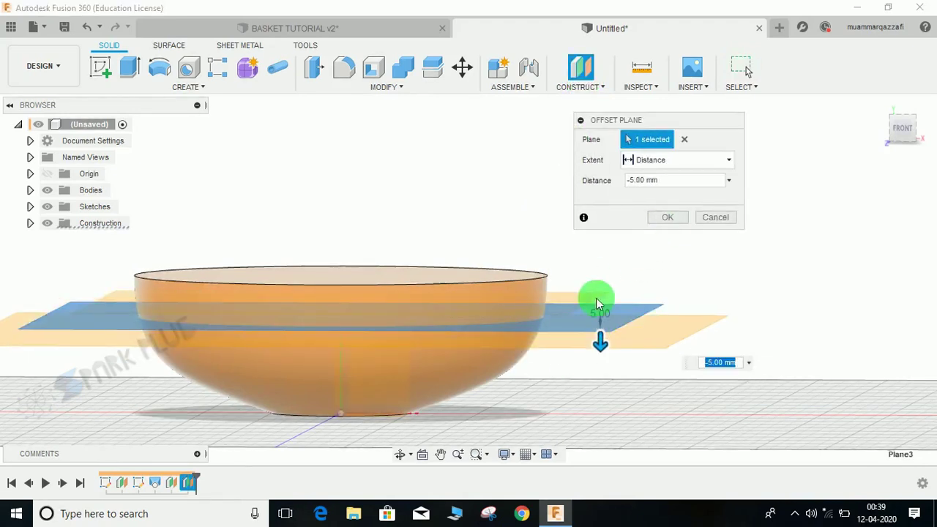
left_click(666, 218)
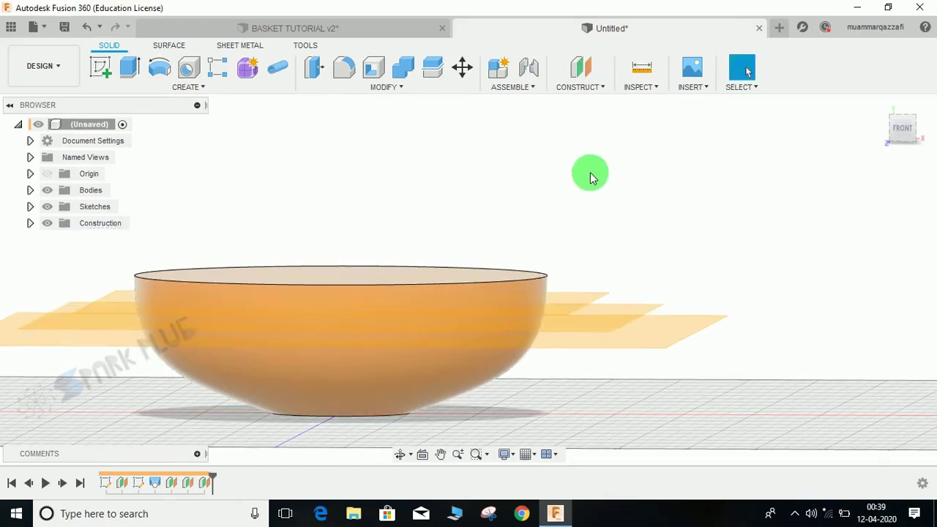
Step: Create a fourth offset plane at -10 mm from the lowest existing plane
left_click(581, 69)
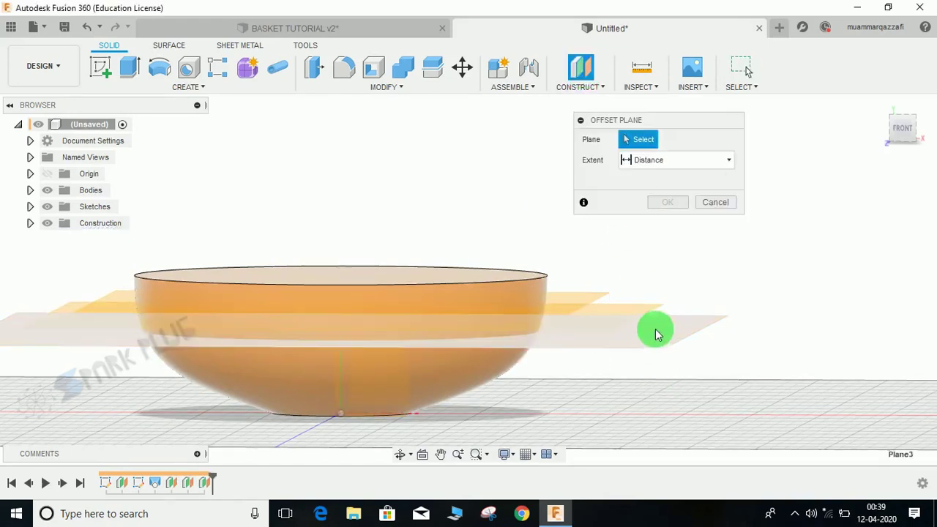
left_click(621, 332)
left_click_drag(671, 321, 667, 353)
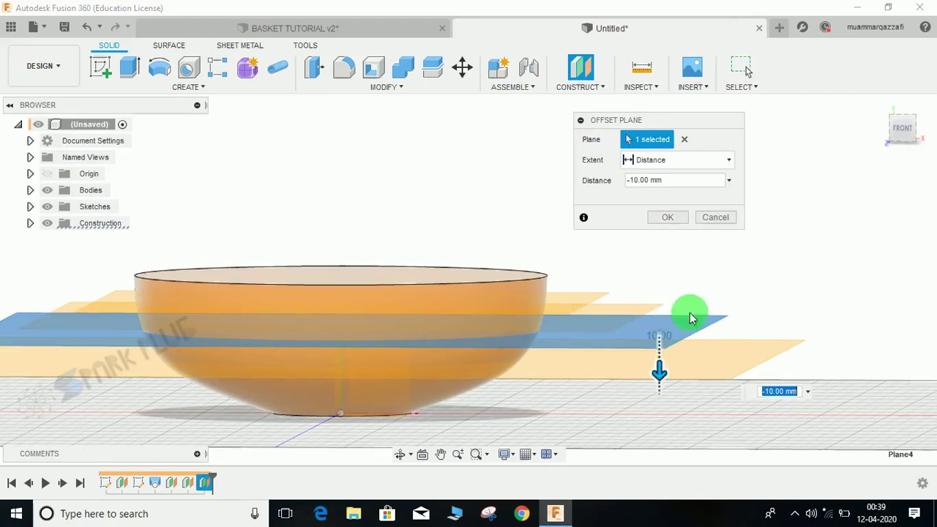
Step: Create a fifth offset plane 5 mm below the fourth plane, near the bowl's base
left_click(580, 68)
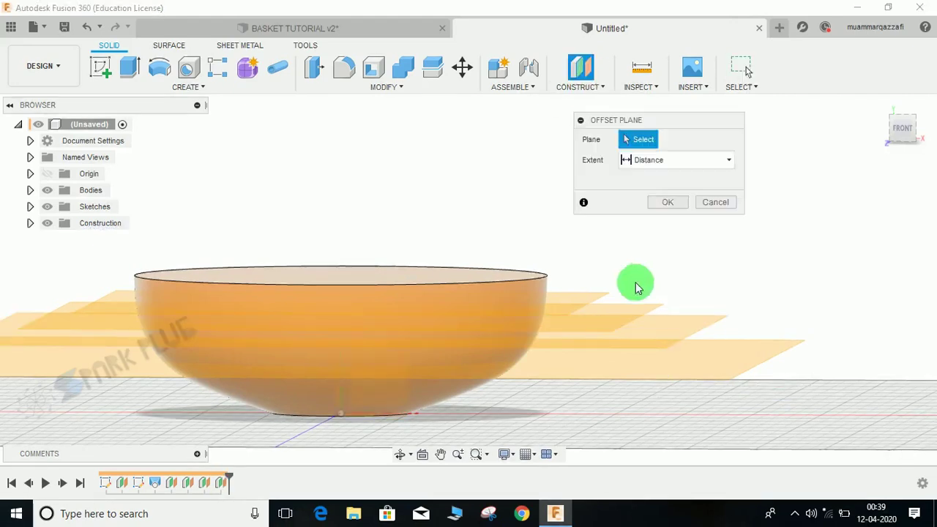
left_click(657, 358)
left_click_drag(676, 352, 685, 371)
left_click(666, 218)
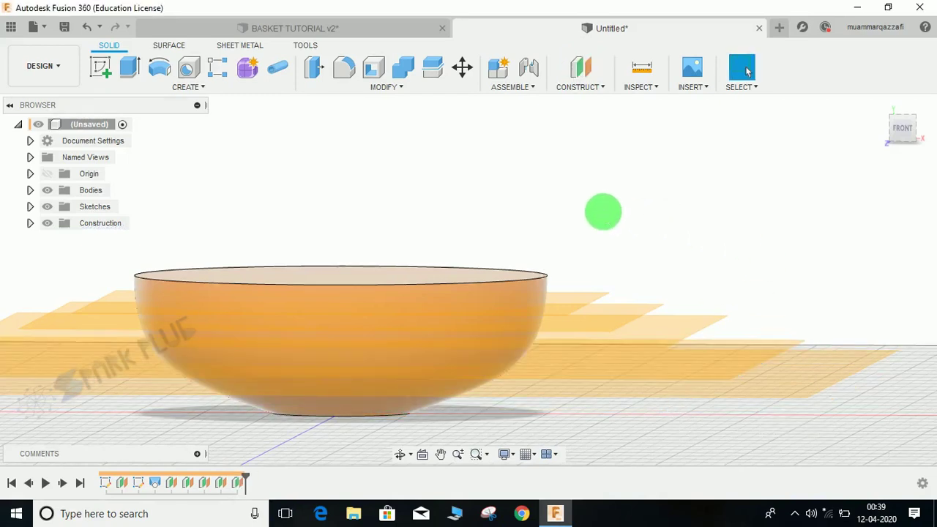
Step: Check the plane spacing from the front and compare it with the horizontal rings in the BASKET TUTORIAL v2 design
middle_click_drag(603, 212, 609, 209, "shift")
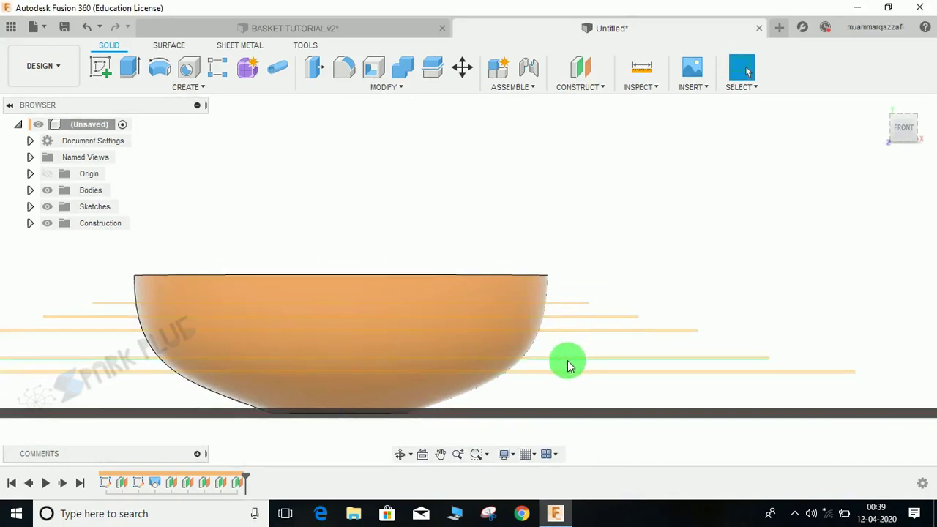
left_click(322, 25)
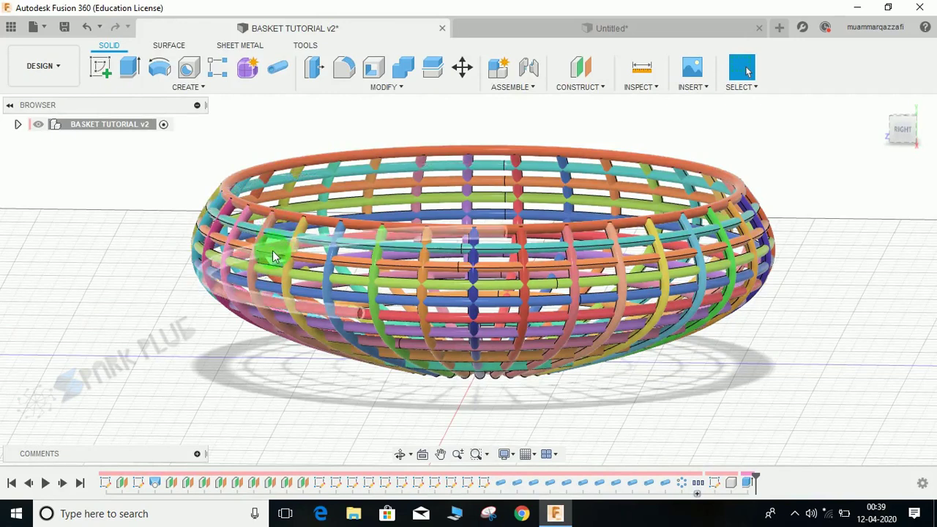
left_click(599, 30)
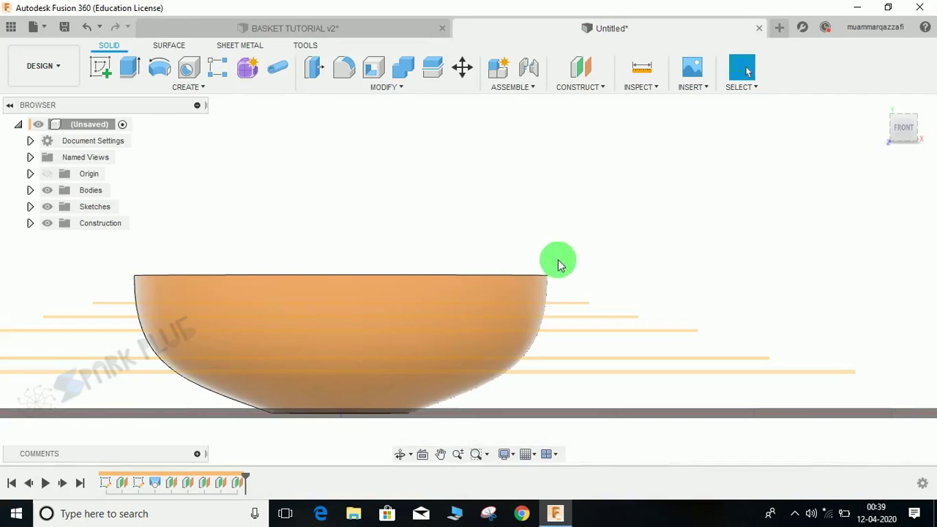
Step: Hide the construction planes and start a sketch on the vertical front origin plane through the bowl's centre
middle_click_drag(557, 262, 589, 228)
scroll(595, 224, "down", 2)
left_click(109, 71)
mouse_move(614, 237)
middle_mouse_down("shift")
mouse_move(602, 269)
mouse_move(495, 288)
middle_mouse_up("shift")
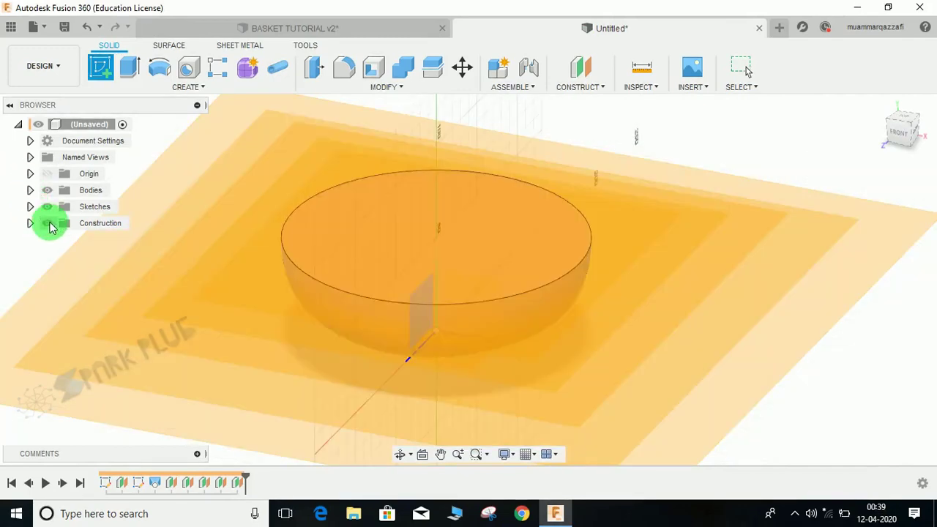
left_click(49, 223)
left_click(465, 309)
left_click(199, 92)
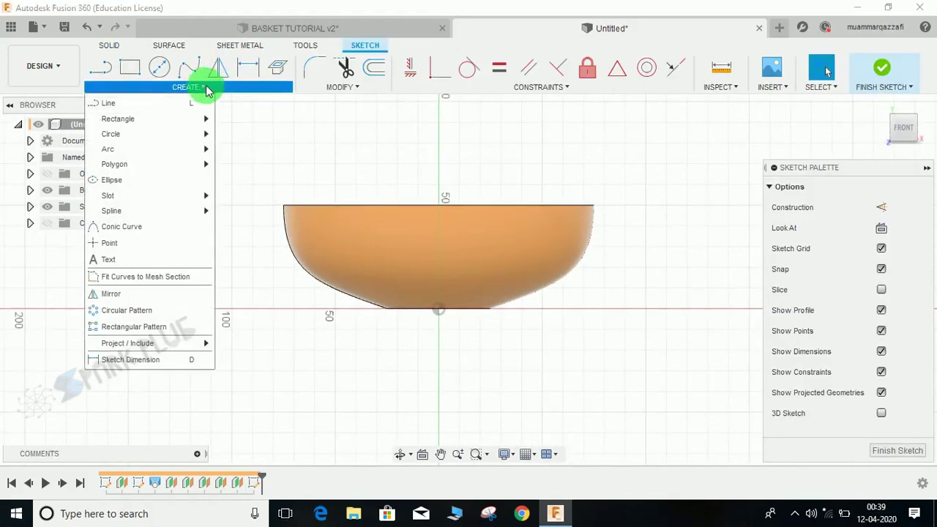
mouse_move(150, 344)
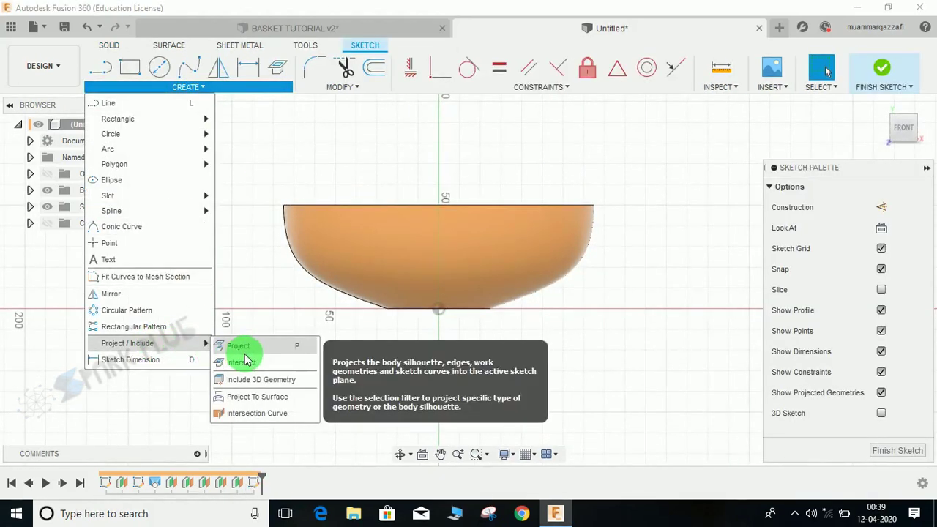
left_click(247, 379)
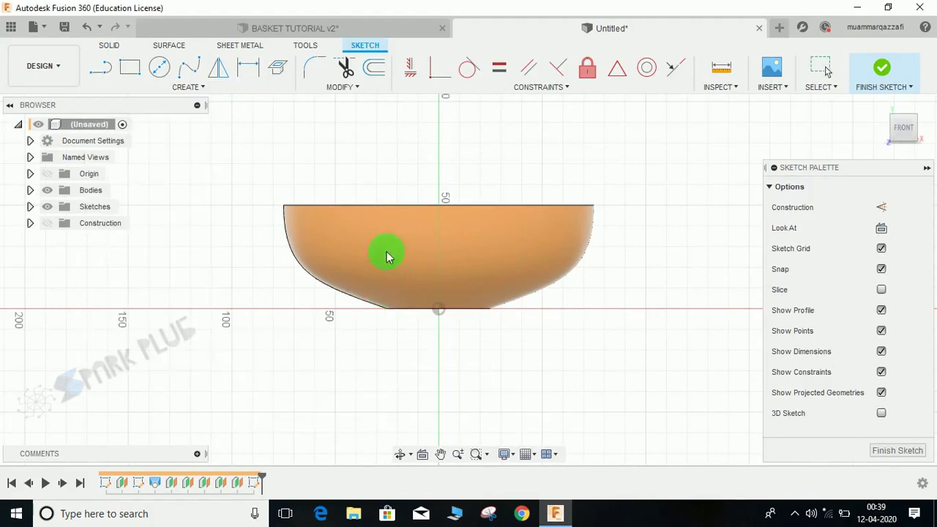
Step: Project the bowl body's silhouette into the vertical sketch using the body selection filter, and finish the sketch
left_click(188, 87)
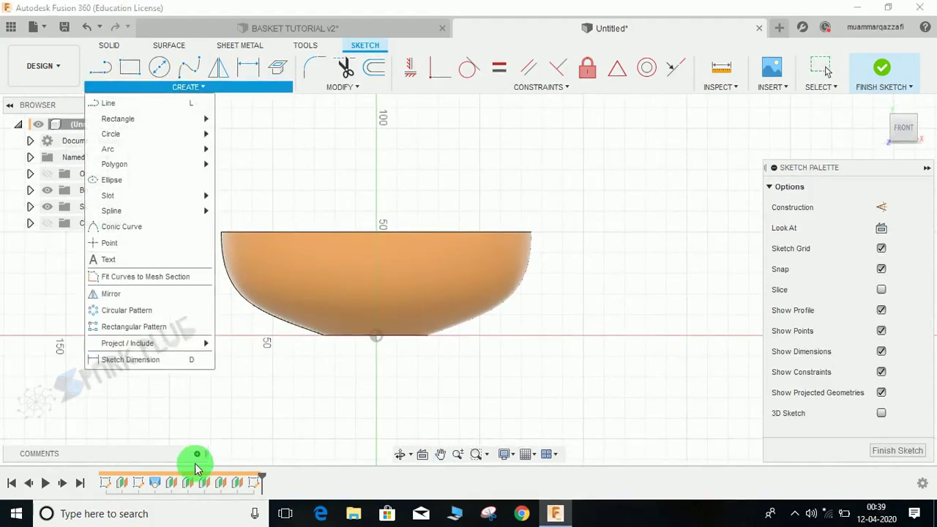
mouse_move(175, 346)
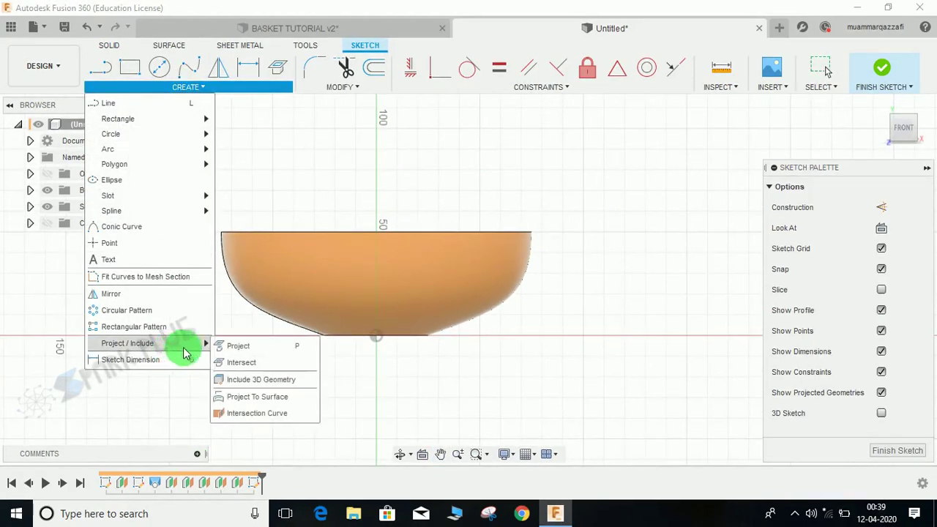
left_click(237, 352)
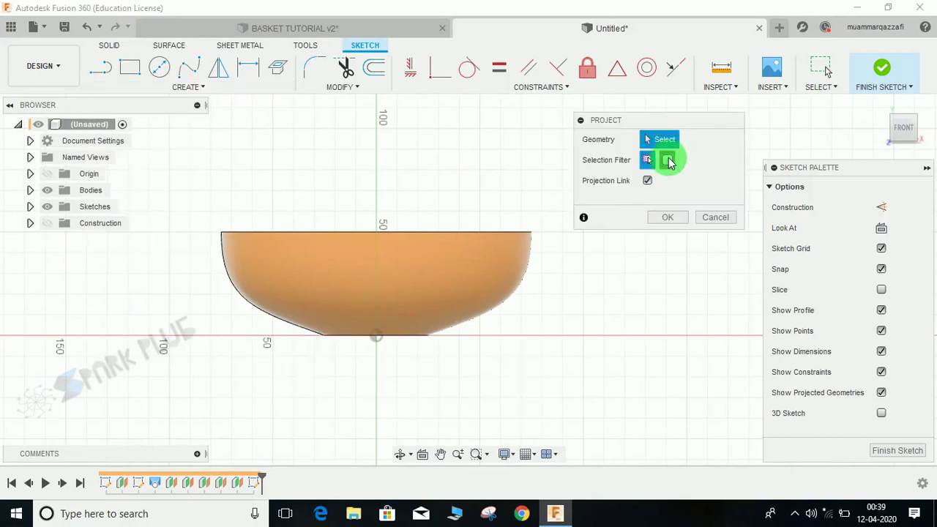
left_click(379, 283)
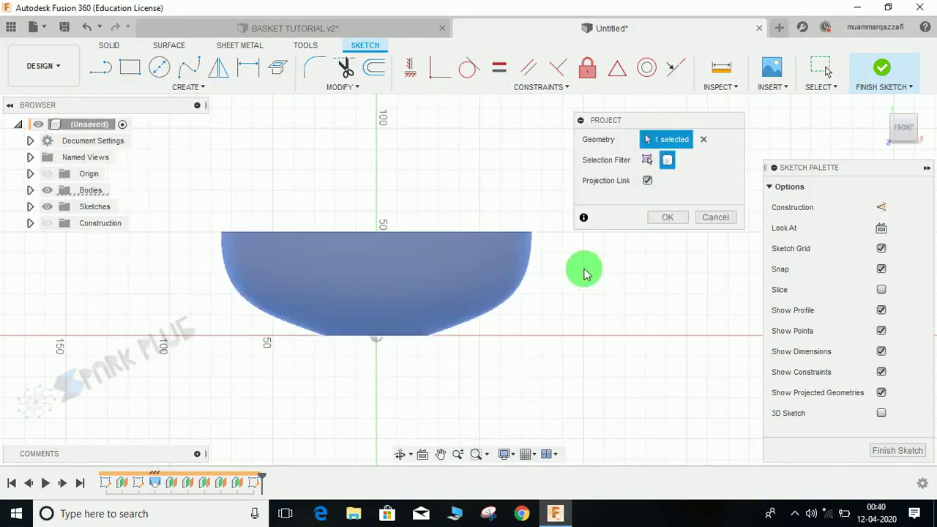
left_click(667, 218)
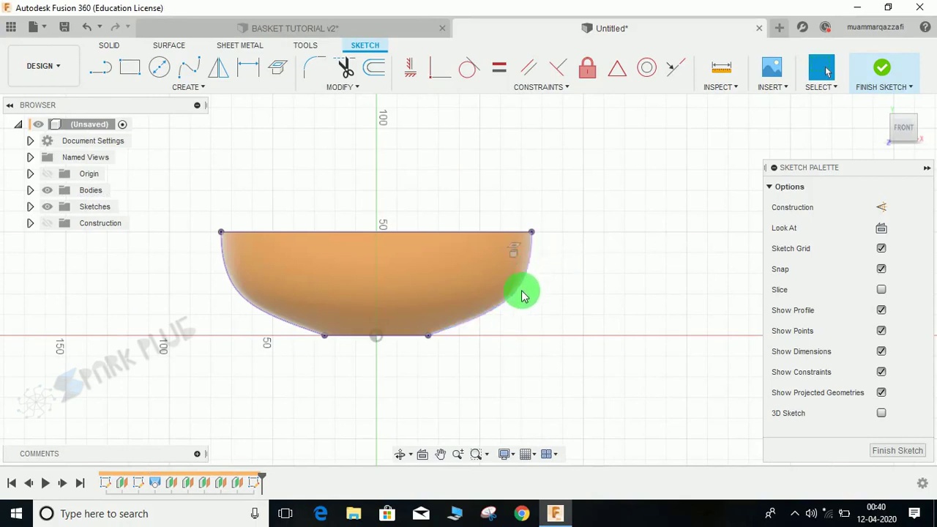
left_click(881, 67)
Step: Show the construction planes again and start a sketch on the uppermost offset plane
middle_click_drag(715, 184, 670, 207)
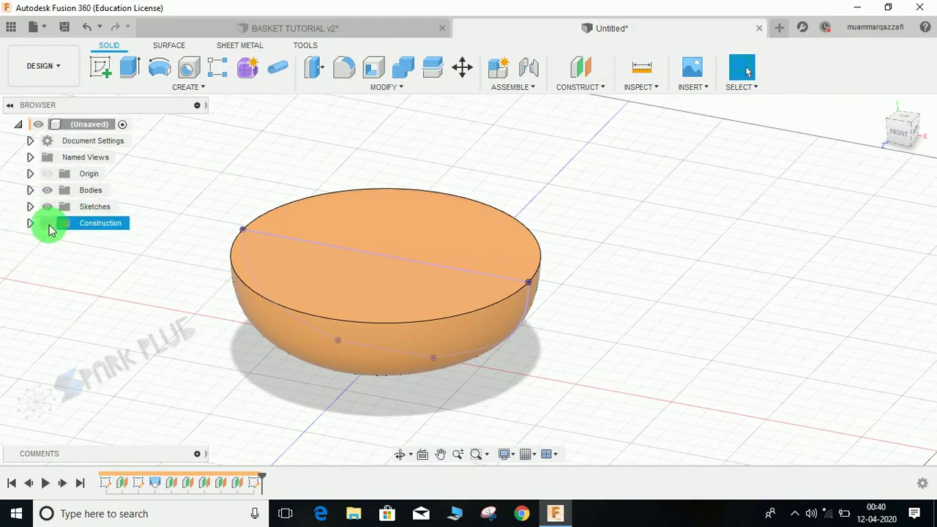
left_click(324, 229)
middle_click_drag(637, 286, 590, 235, "shift")
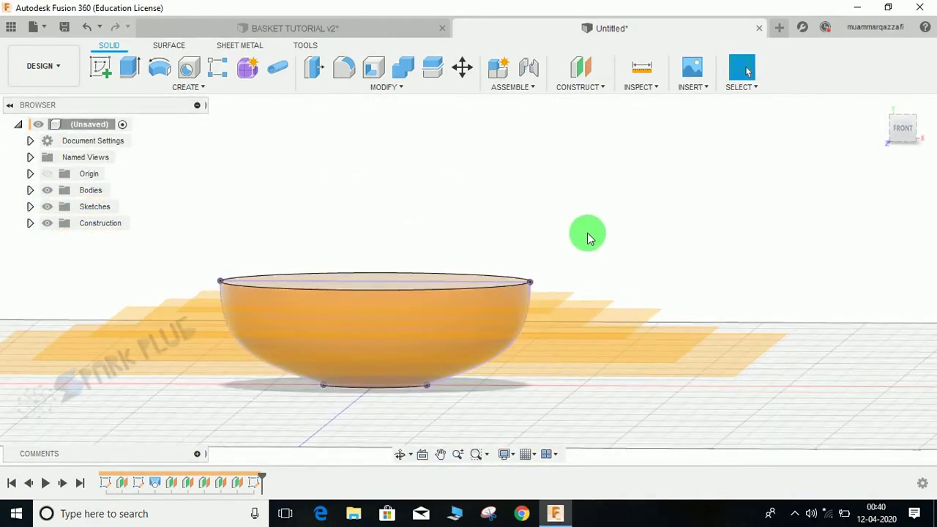
left_click(100, 66)
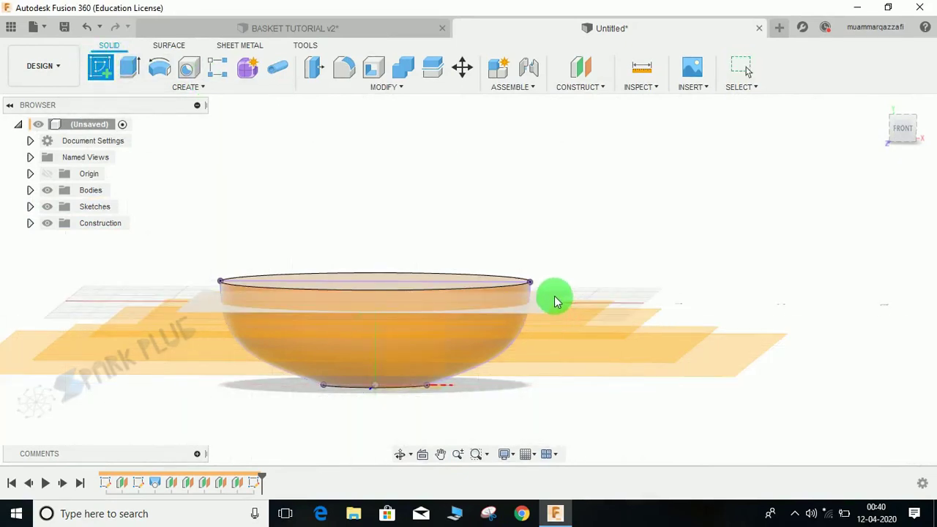
left_click(555, 296)
Step: Project the bowl body into the sketch on the uppermost offset plane and finish the sketch
left_click(174, 88)
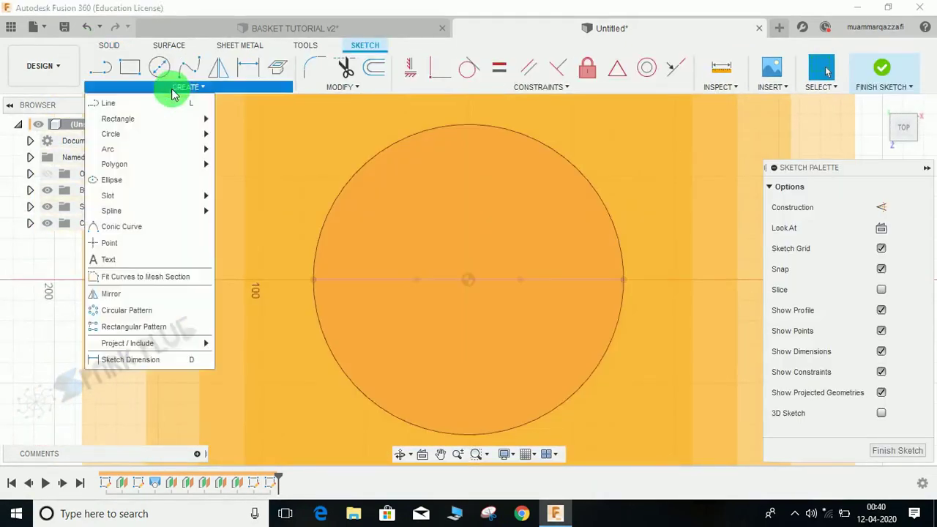
mouse_move(136, 339)
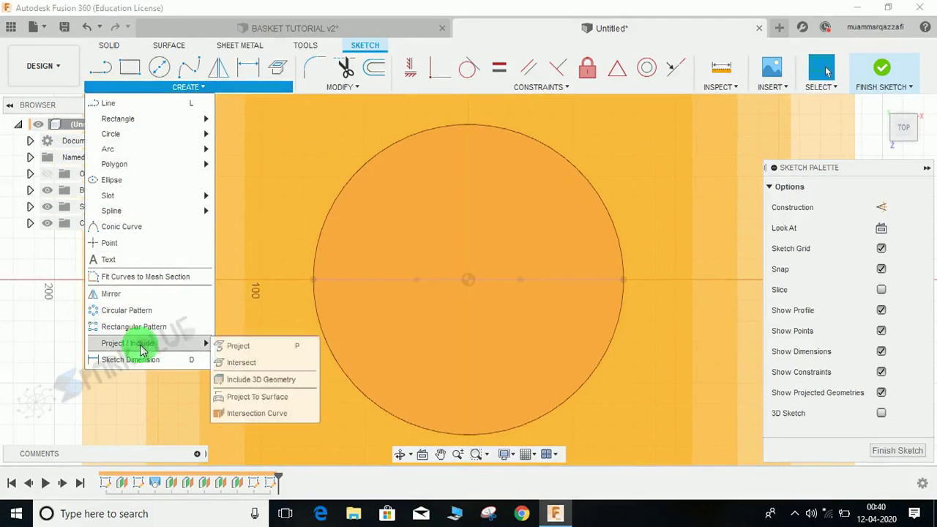
left_click(241, 345)
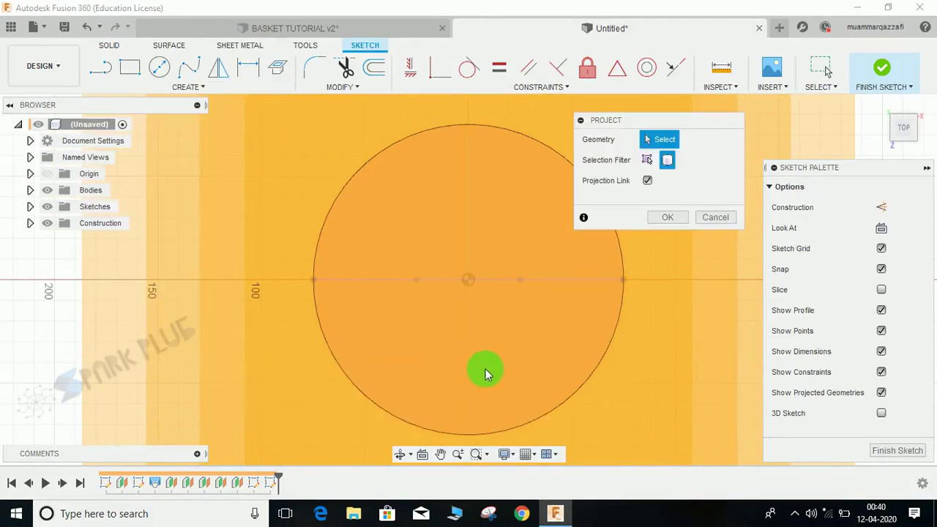
middle_click_drag(487, 373, 508, 268, "shift")
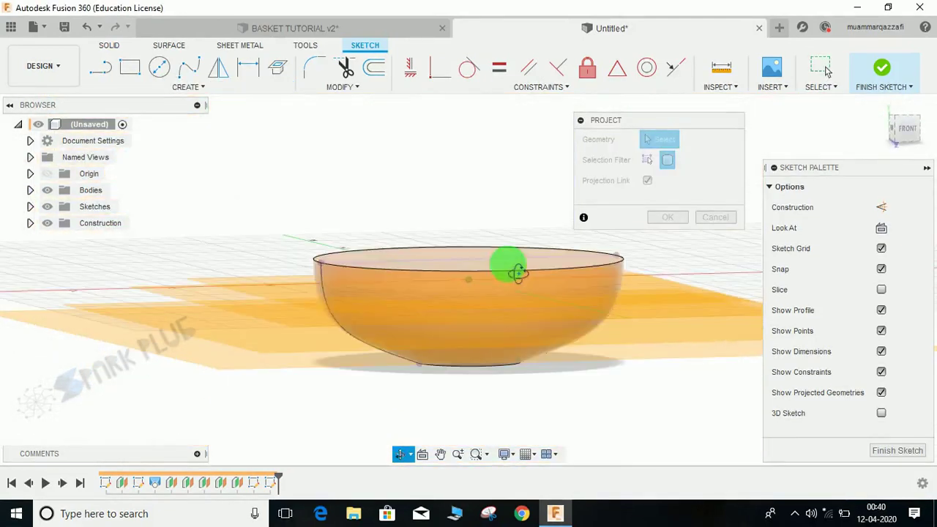
left_click(367, 282)
left_click(667, 216)
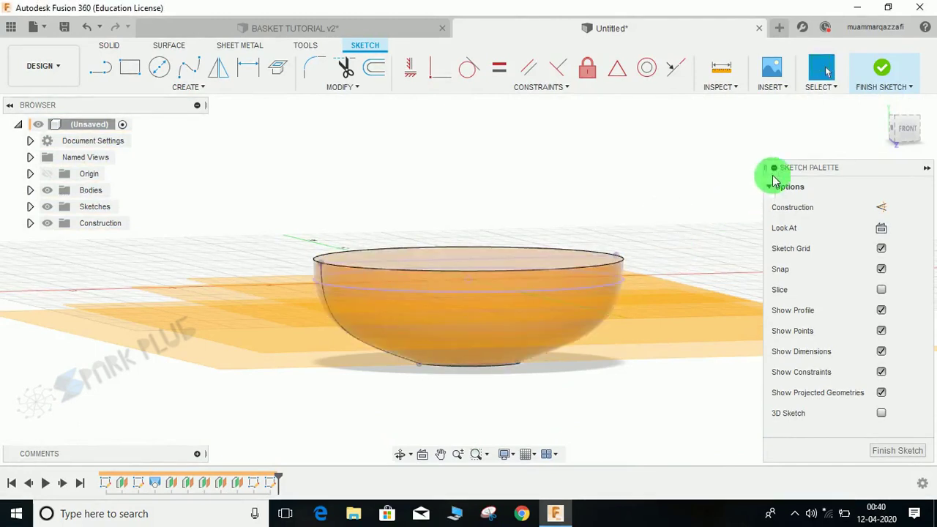
left_click(883, 67)
Step: Start a sketch on the second offset plane from the top, project the bowl body into it and finish the sketch
left_click(329, 290)
mouse_move(534, 291)
middle_mouse_down("shift")
mouse_move(541, 296)
mouse_move(512, 290)
middle_mouse_up("shift")
key("Escape")
left_click(100, 67)
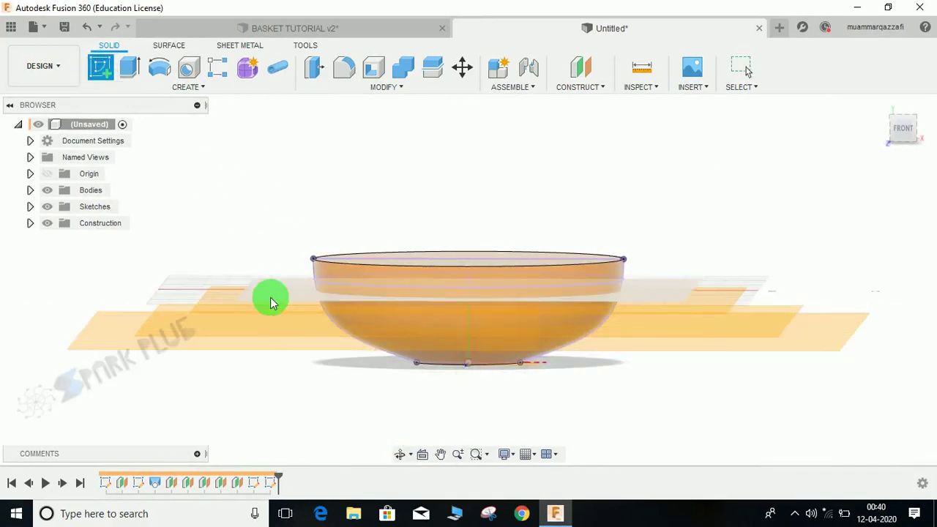
left_click(270, 300)
left_click(185, 88)
left_click(277, 67)
middle_click_drag(649, 339, 544, 330, "shift")
left_click(652, 266)
left_click(668, 217)
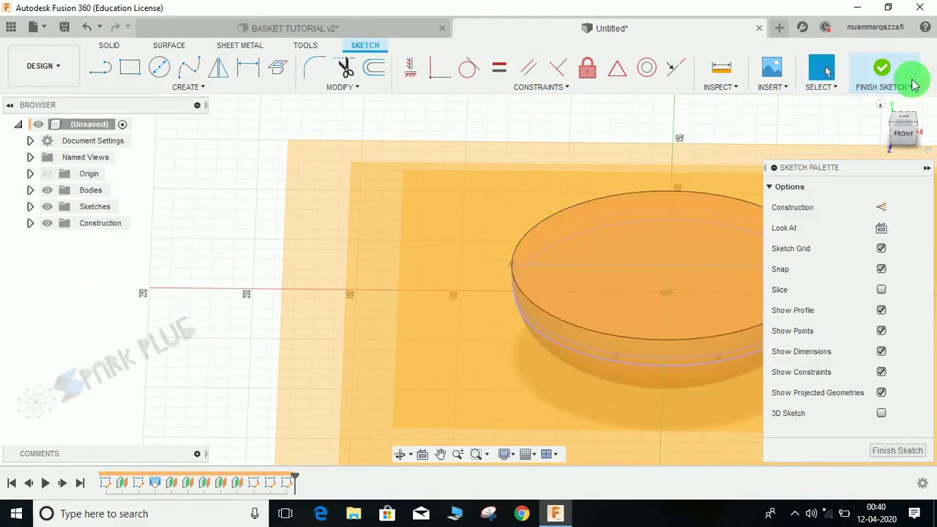
left_click(901, 86)
Step: Hide Body1 so that only the projected profile and ring curves are displayed
mouse_move(555, 295)
middle_mouse_down("shift")
mouse_move(637, 309)
mouse_move(641, 278)
mouse_move(592, 272)
mouse_move(633, 320)
mouse_move(571, 283)
mouse_move(532, 305)
mouse_move(499, 260)
mouse_move(557, 246)
middle_mouse_up("shift")
middle_click_drag(591, 306, 619, 215, "shift")
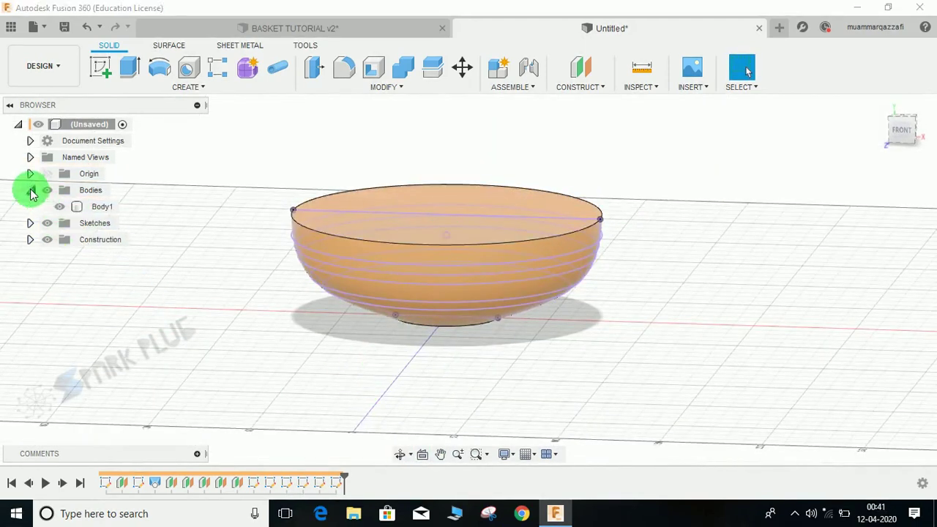
left_click(59, 206)
middle_click_drag(397, 268, 499, 263, "shift")
scroll(512, 278, "up", 5)
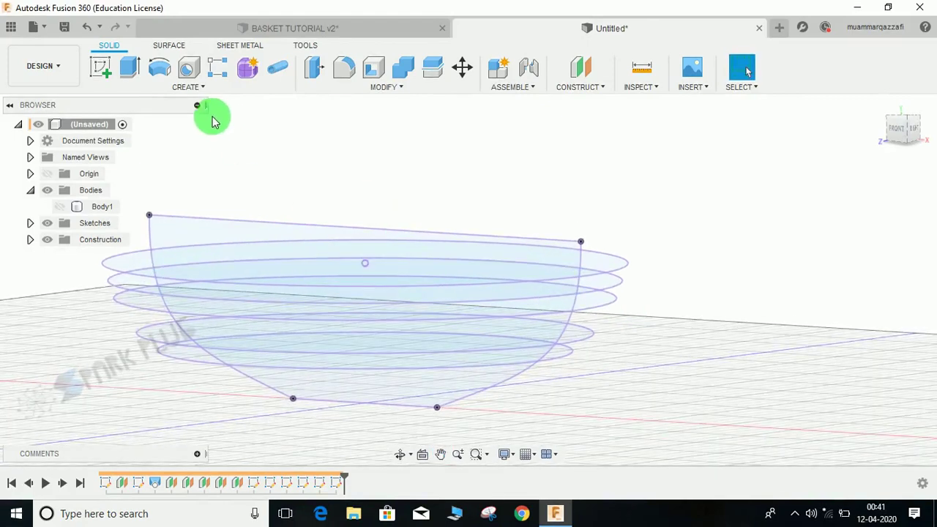
Step: Create a circular pipe with a 3 mm section along the bowl profile's side curve as a new component
left_click(194, 88)
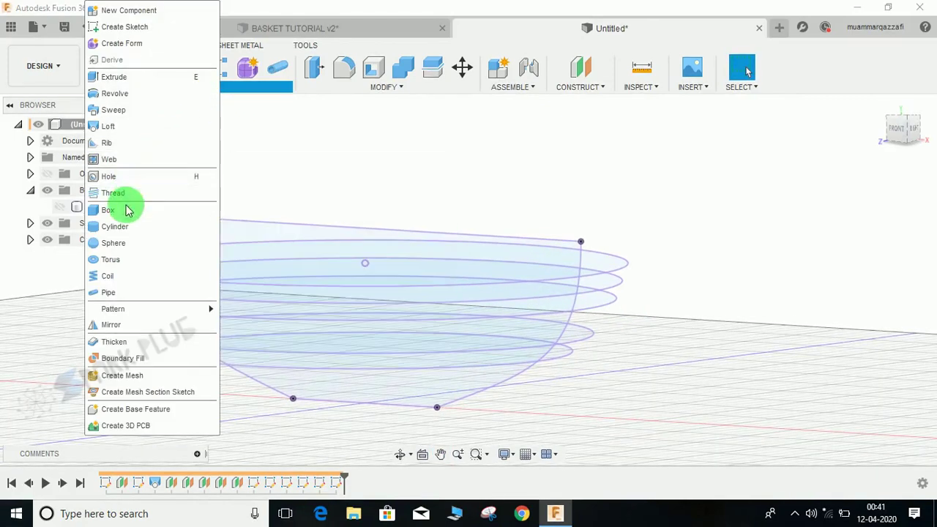
left_click(117, 293)
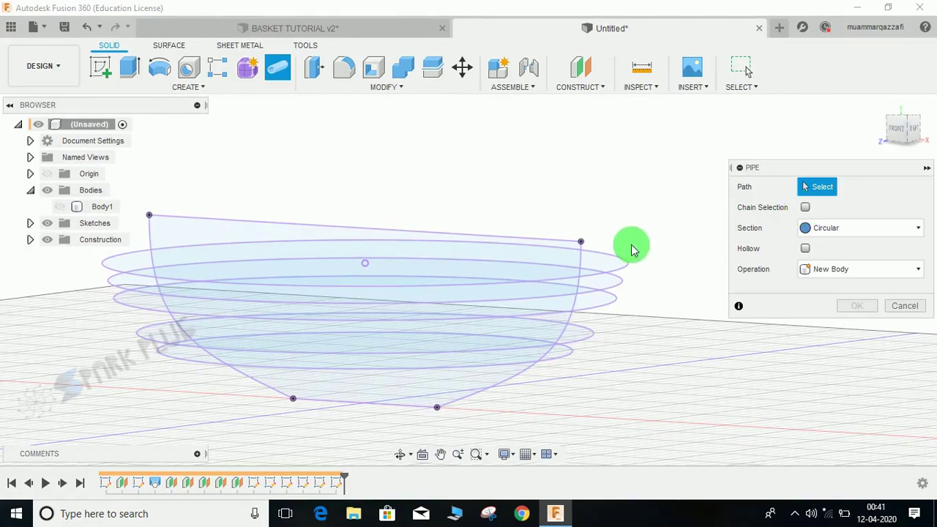
left_click(577, 268)
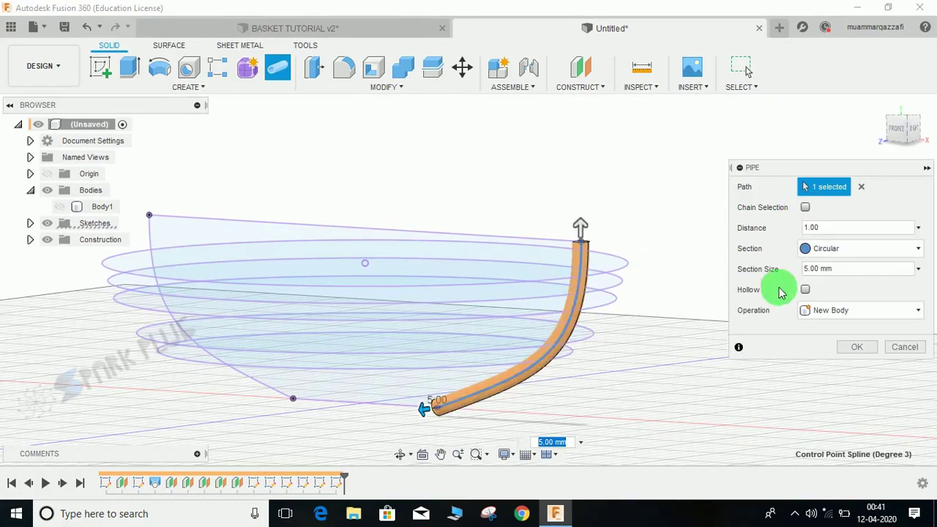
left_click(834, 250)
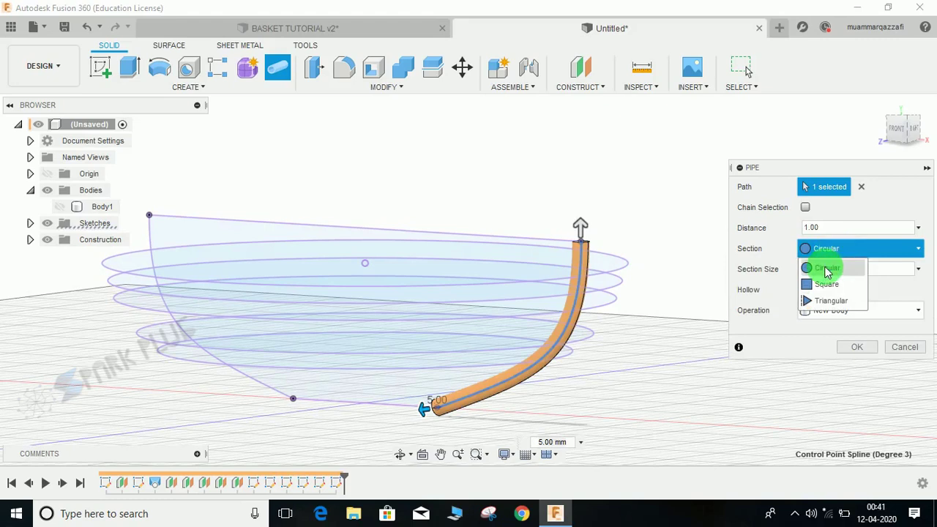
left_click(840, 248)
left_click(846, 268)
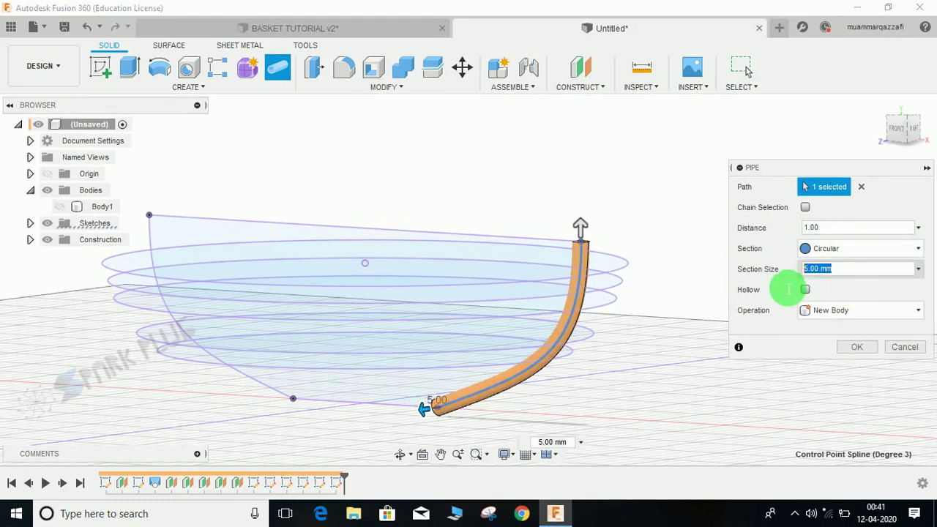
type("3")
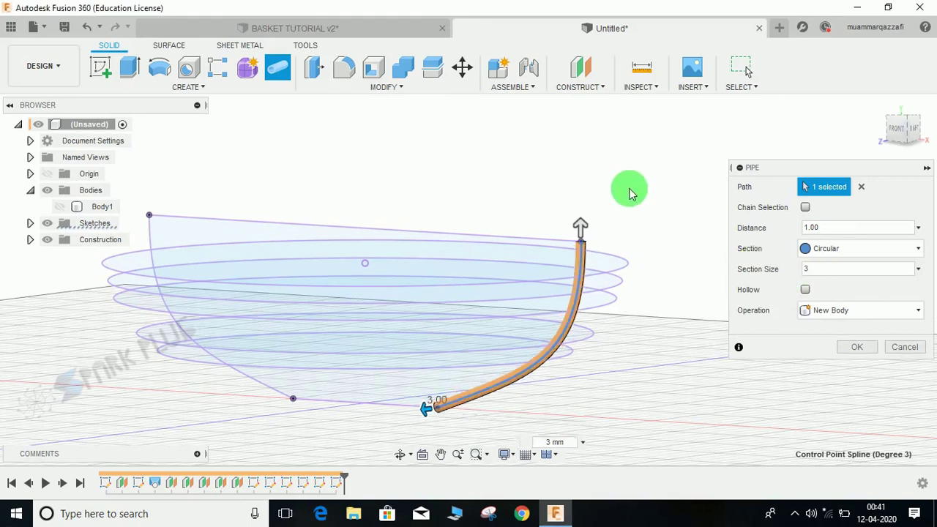
left_click(824, 310)
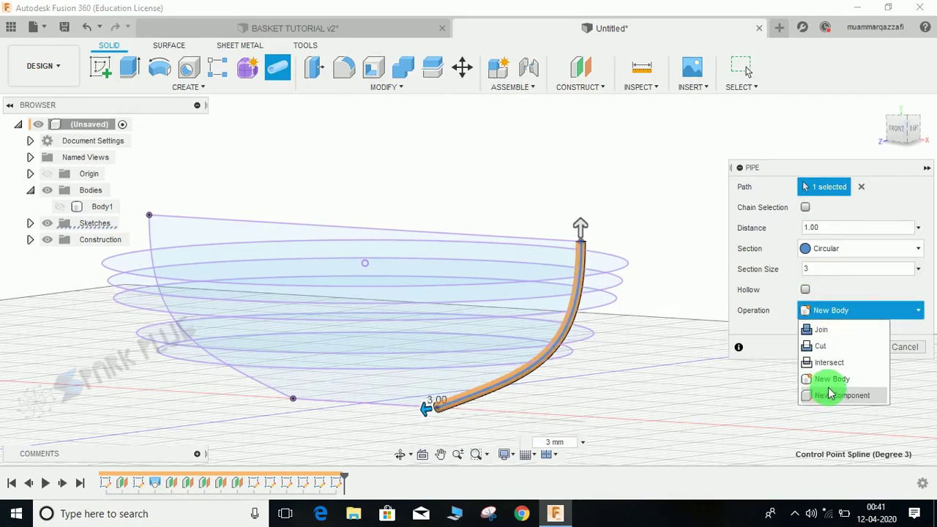
left_click(831, 395)
left_click(854, 348)
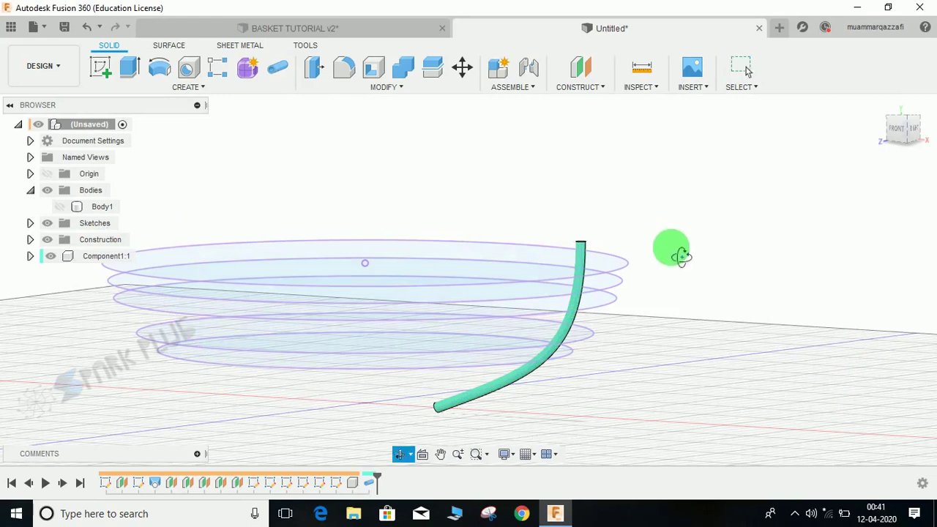
Step: Set up a full circular pattern of the pipe component about the vertical Y axis with a quantity of 40
left_click_drag(681, 259, 383, 165)
left_click(189, 89)
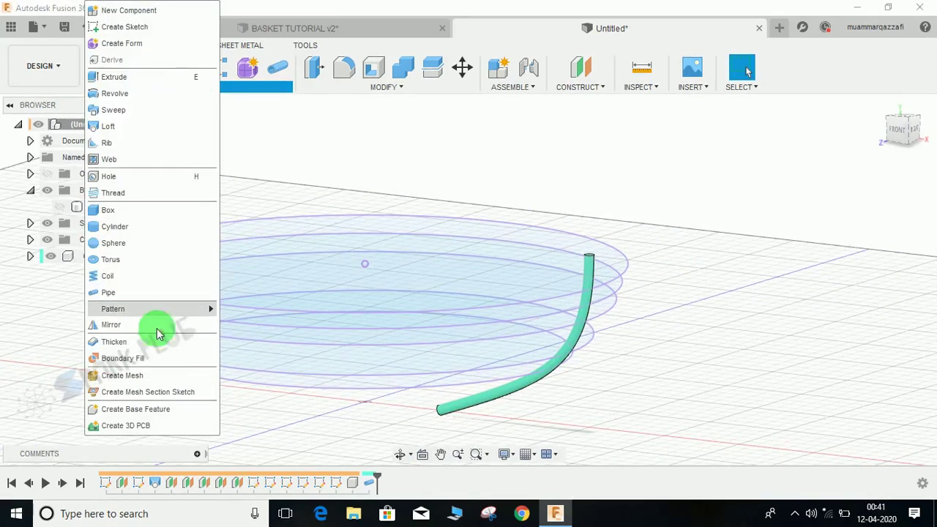
mouse_move(159, 312)
left_click(249, 328)
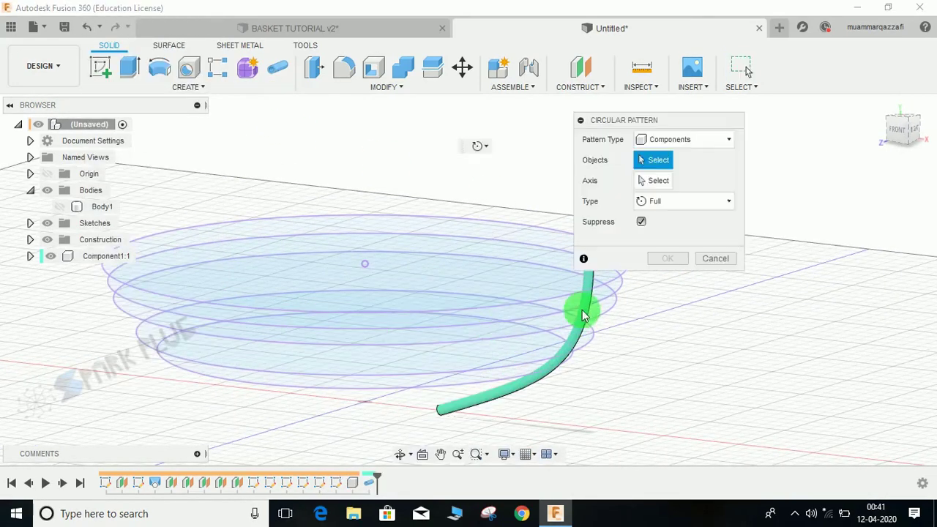
left_click(586, 285)
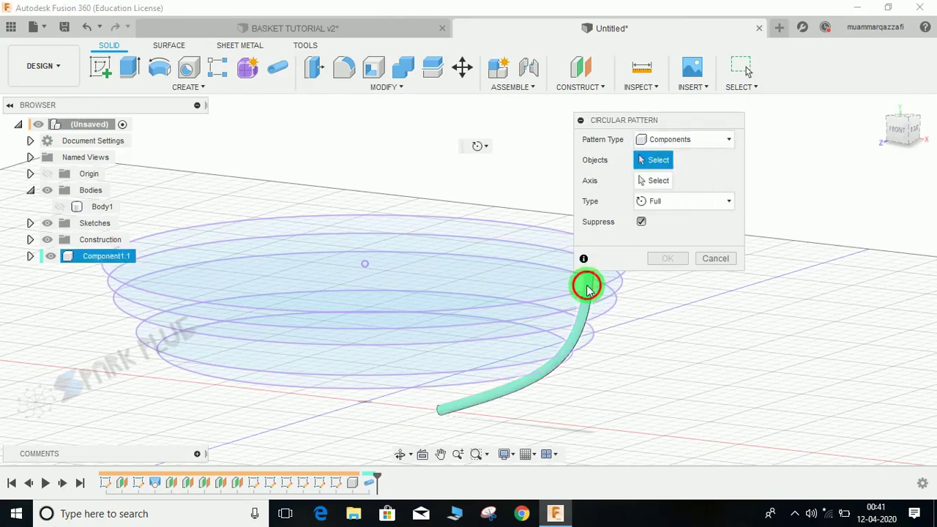
left_click(658, 182)
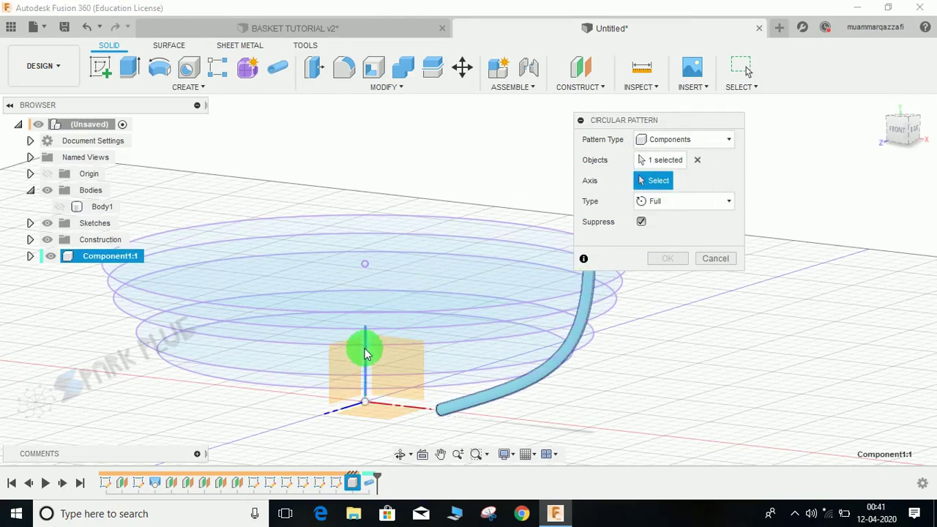
left_click(366, 354)
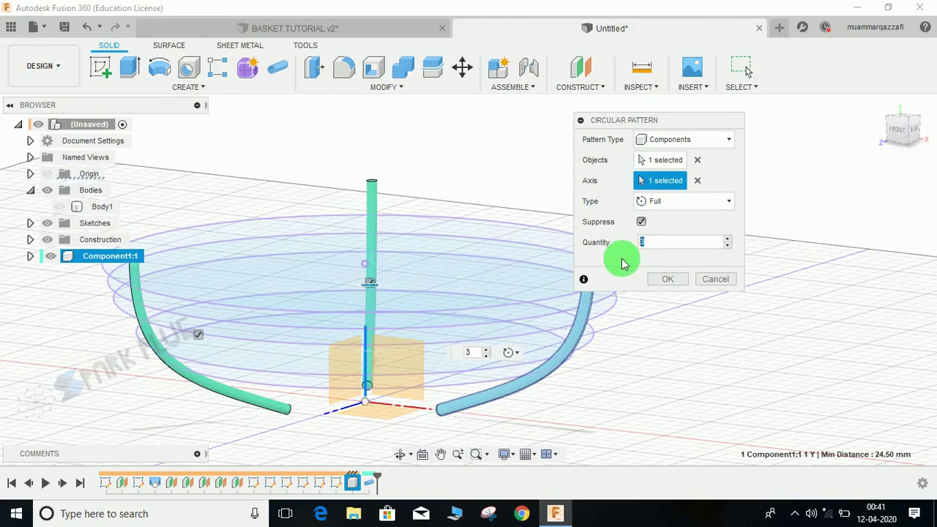
type("40")
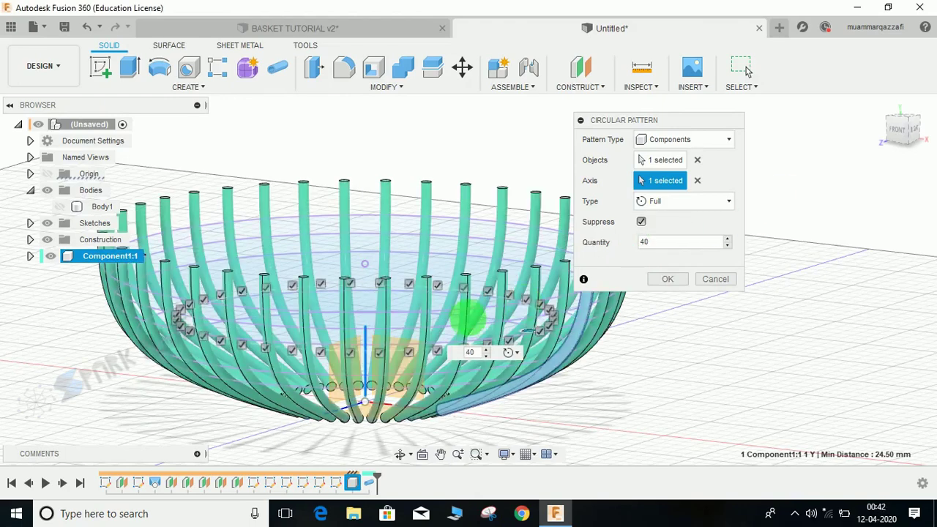
Step: Set the circular pattern's quantity to 55 and create the pattern
middle_click_drag(474, 287, 523, 307, "shift")
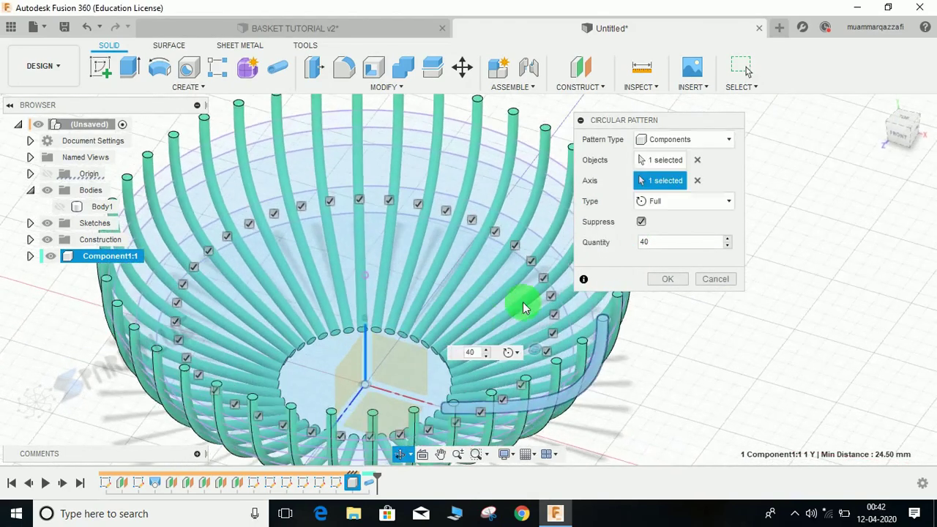
left_click(669, 249)
left_click(608, 267)
left_click_drag(662, 246, 617, 262)
type("50")
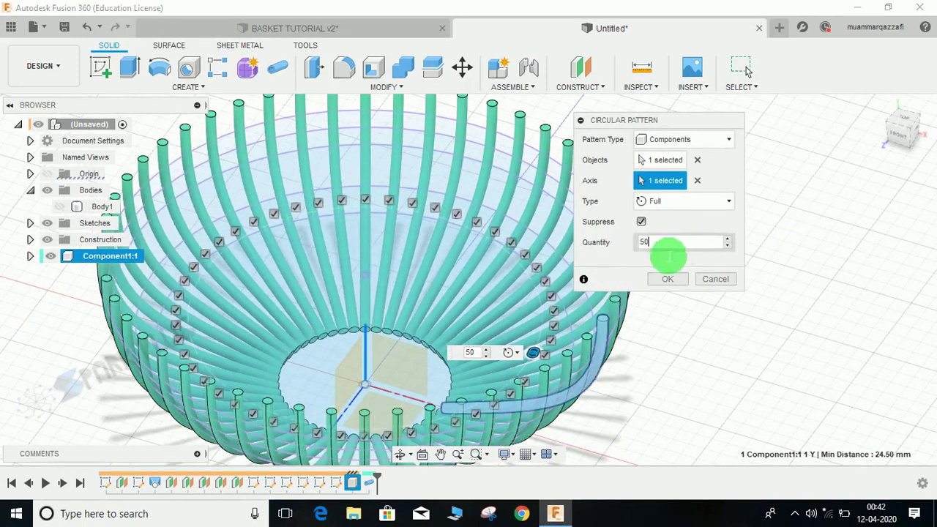
left_click(630, 262)
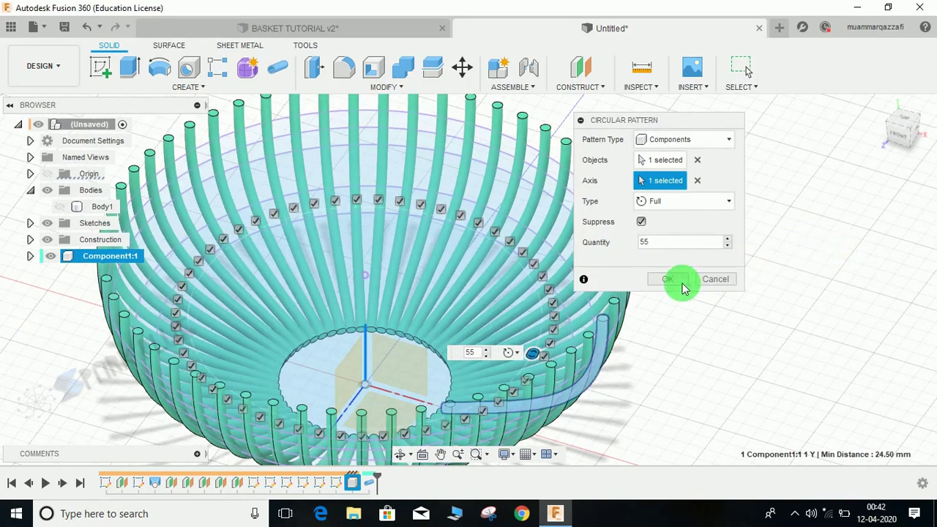
left_click(668, 280)
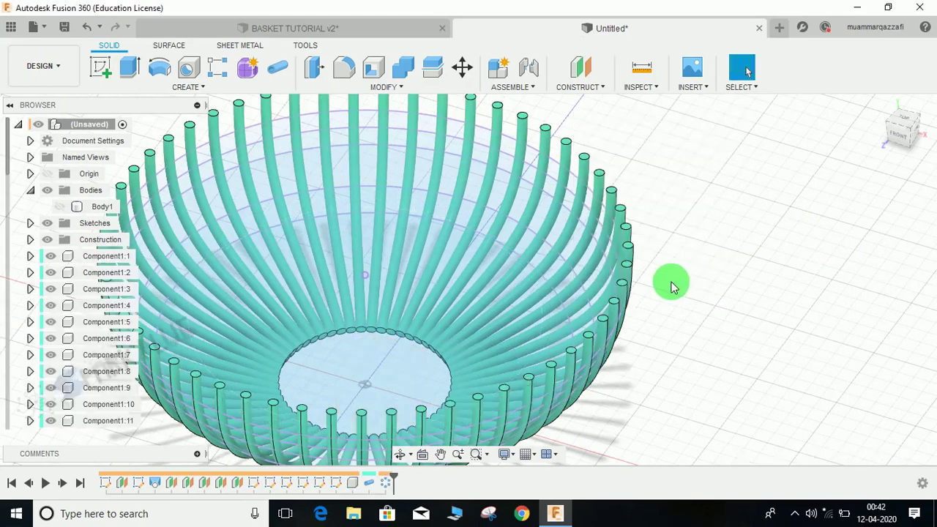
Step: Create a 3 mm circular pipe around the uppermost projected ring, using the Join operation to merge it with the wires
middle_click_drag(674, 286, 666, 266, "shift")
scroll(481, 316, "up", 10)
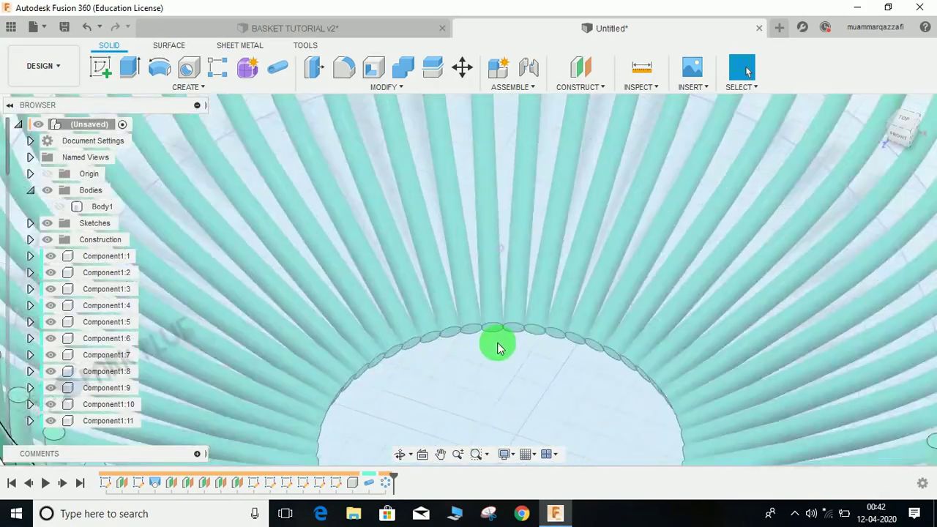
scroll(437, 317, "down", 12)
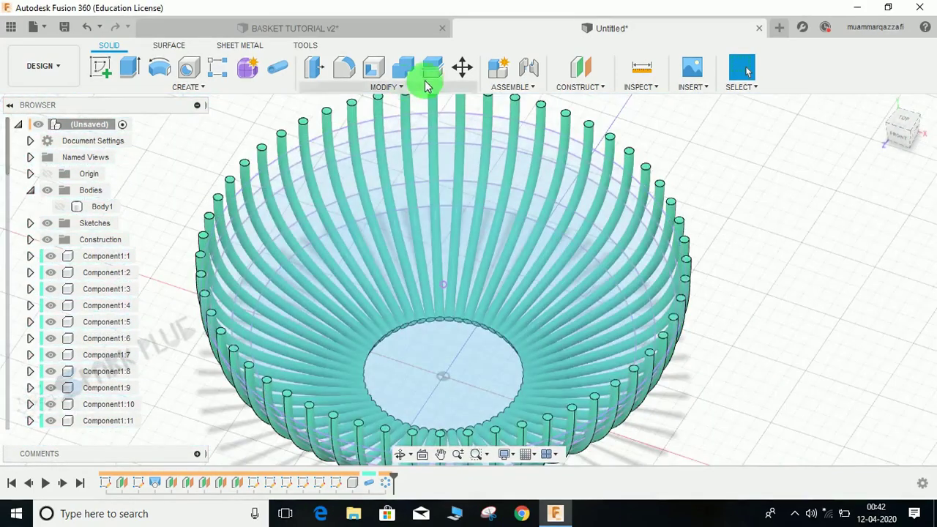
middle_click_drag(411, 118, 467, 250, "shift")
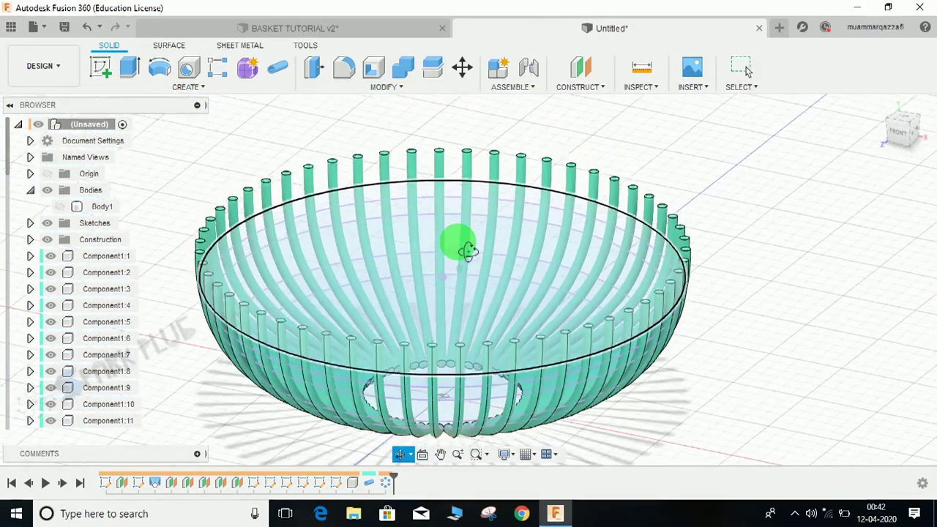
scroll(456, 245, "down", 3)
scroll(627, 256, "up", 6)
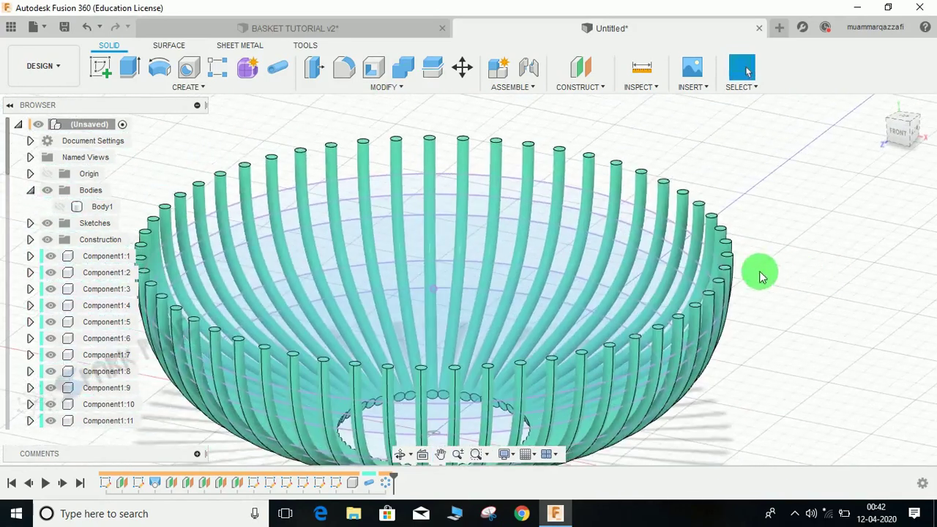
left_click(279, 68)
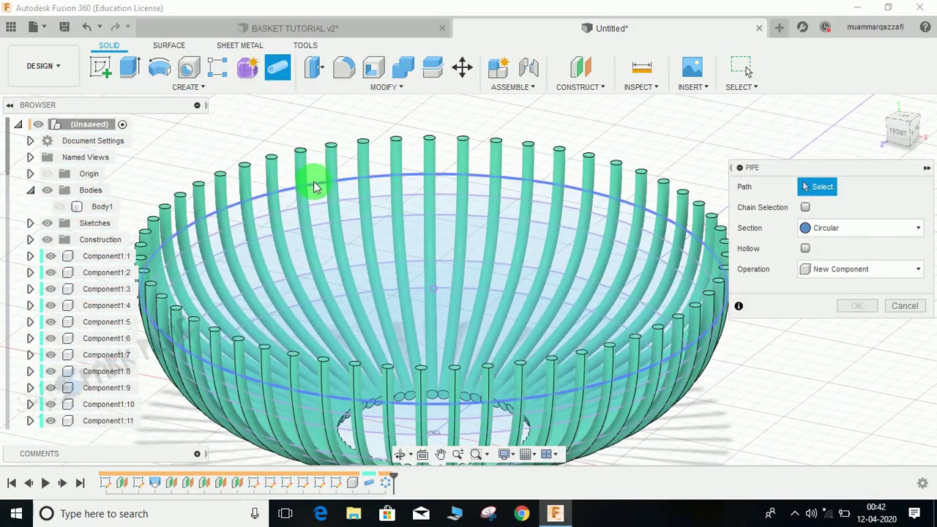
left_click(341, 194)
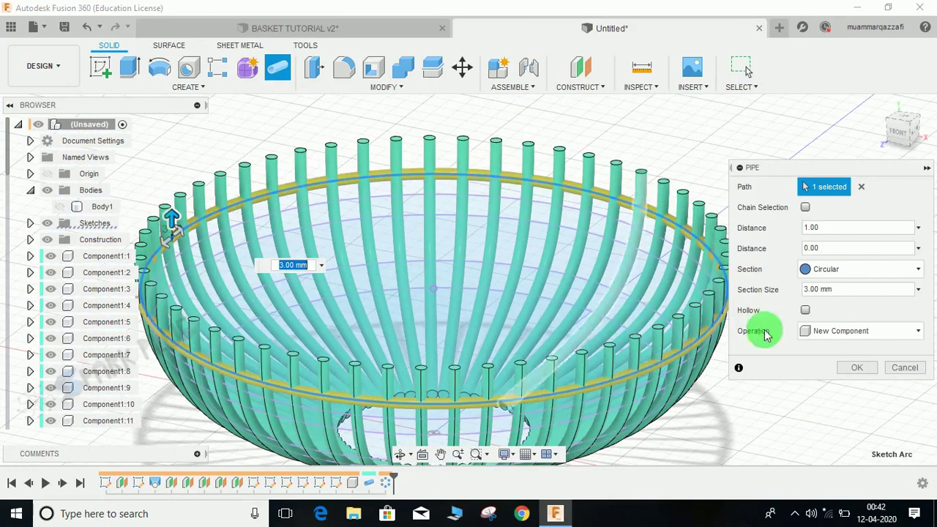
left_click(845, 333)
left_click(837, 351)
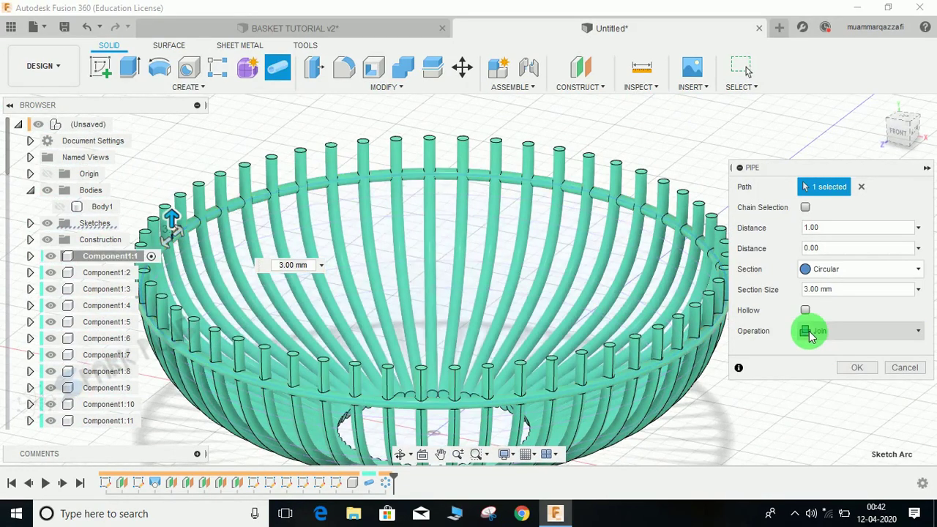
left_click(861, 368)
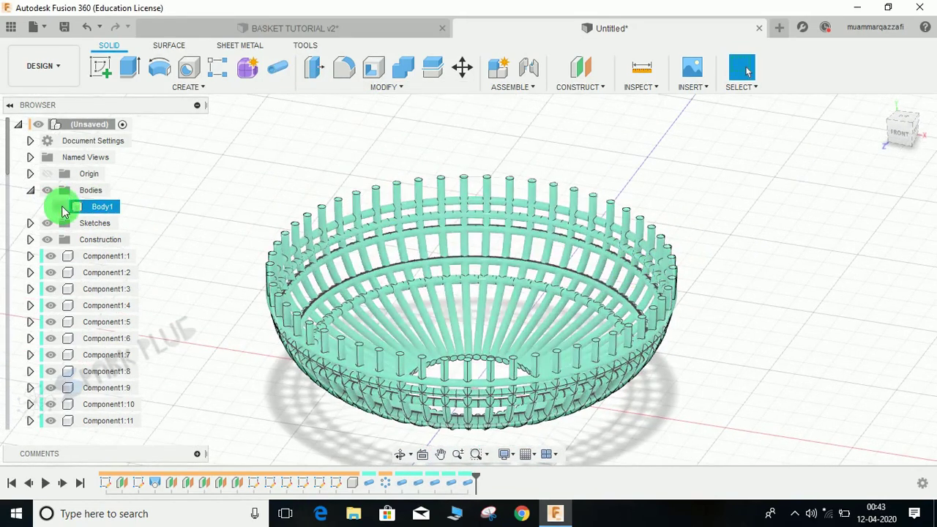
Step: Show Body1, create a 5 mm circular pipe around its top edge with the Join operation, and hide the body again
left_click(59, 206)
left_click(274, 73)
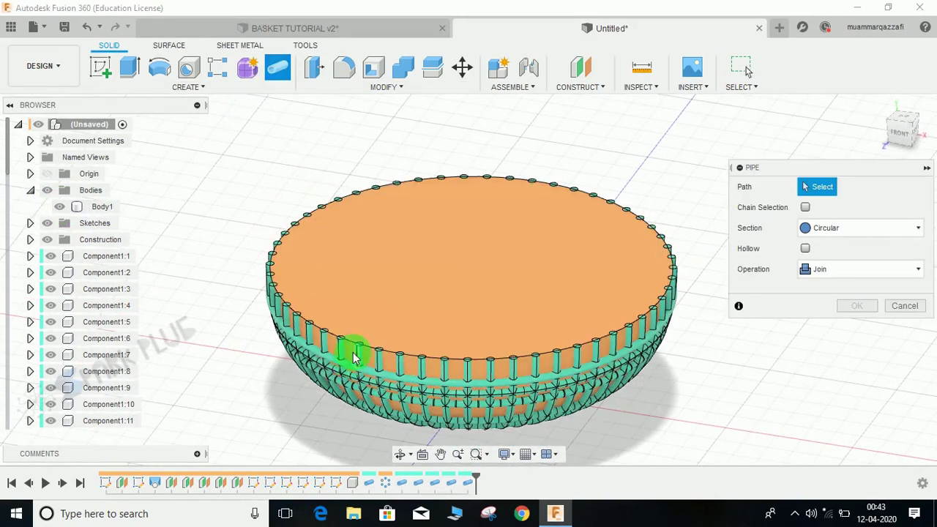
scroll(353, 357, "up", 3)
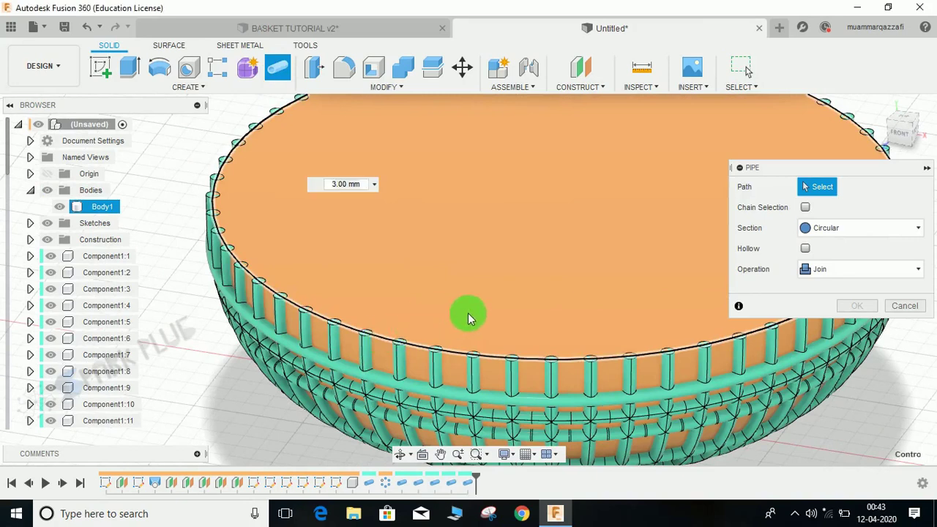
left_click(585, 298)
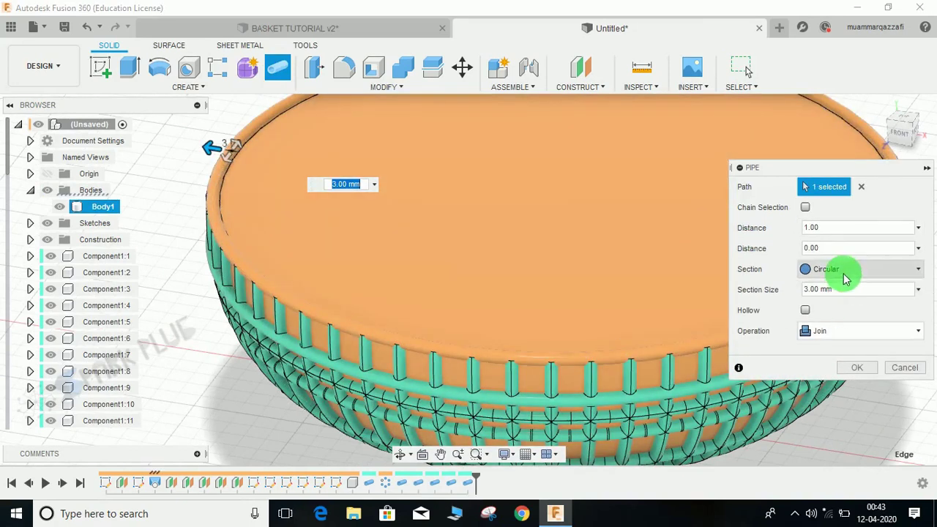
left_click(823, 292)
type("5")
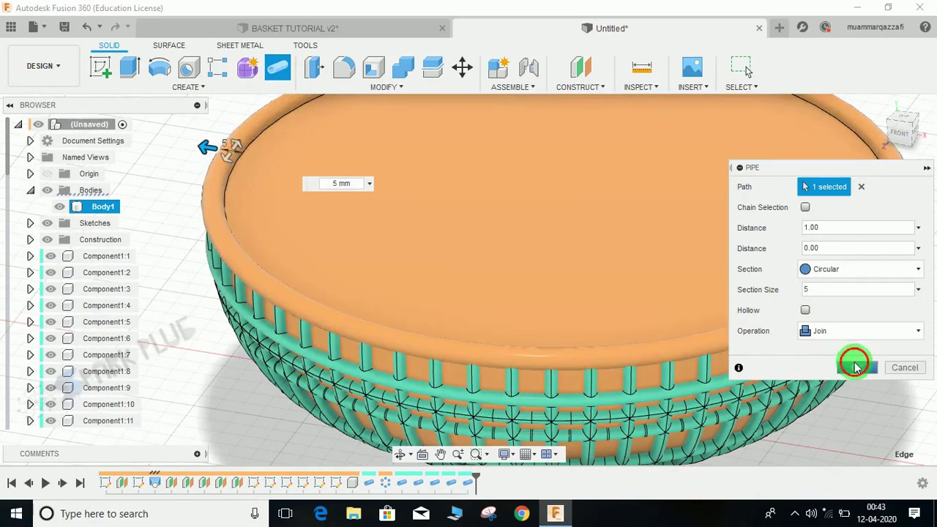
left_click(855, 367)
left_click(60, 206)
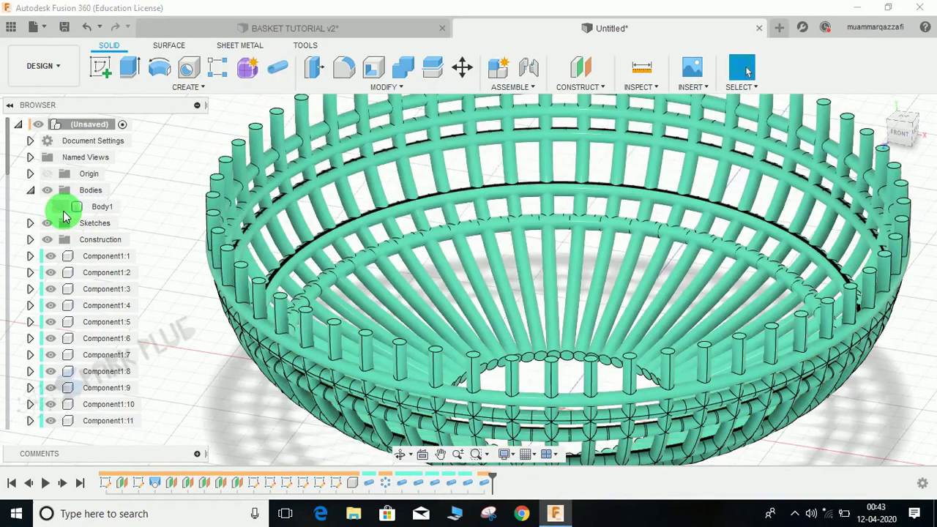
Step: Show Body1 again and edit the rim pipe feature, changing its operation to New Body
left_click(60, 206)
left_click(98, 209)
right_click(484, 483)
left_click(520, 403)
left_click(814, 334)
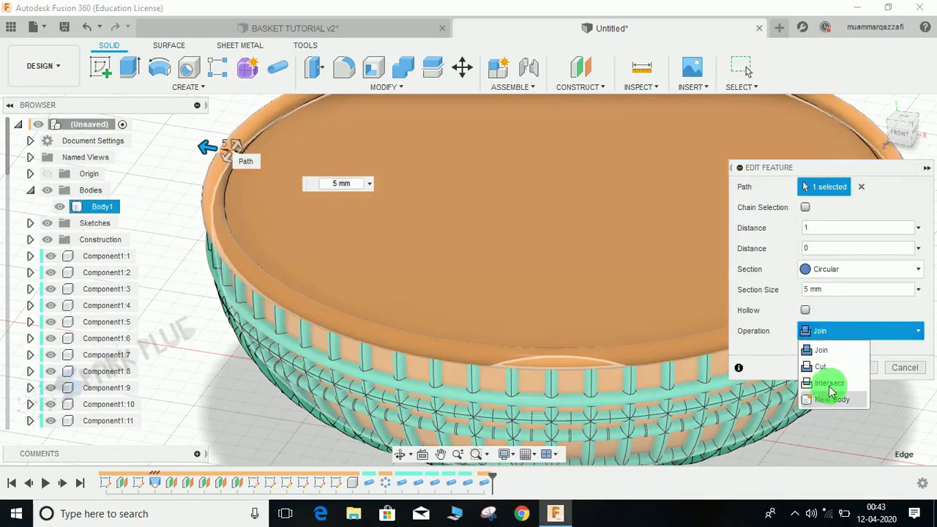
left_click(830, 393)
left_click(856, 368)
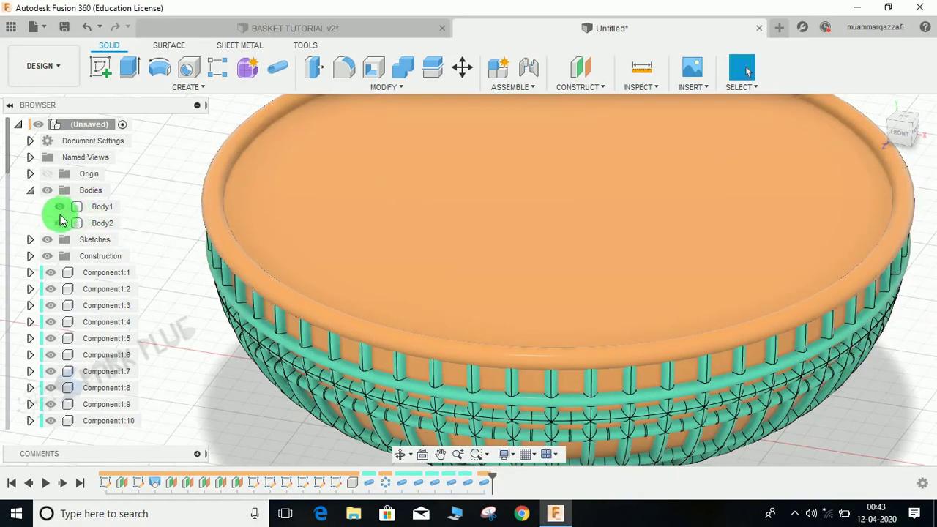
Step: Hide Body1 so that only the wire basket and its separate rim are displayed
left_click(59, 207)
scroll(518, 243, "down", 3)
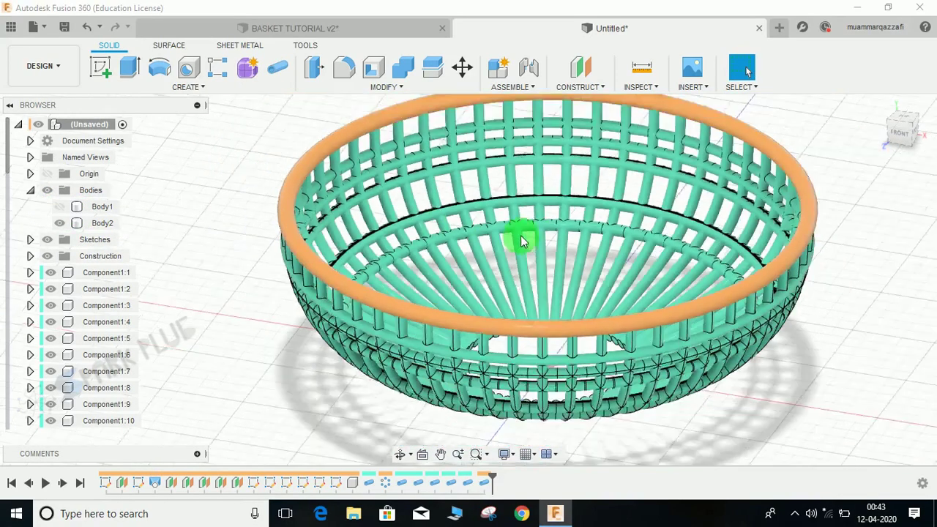
middle_click_drag(522, 246, 502, 361, "shift")
scroll(501, 361, "up", 3)
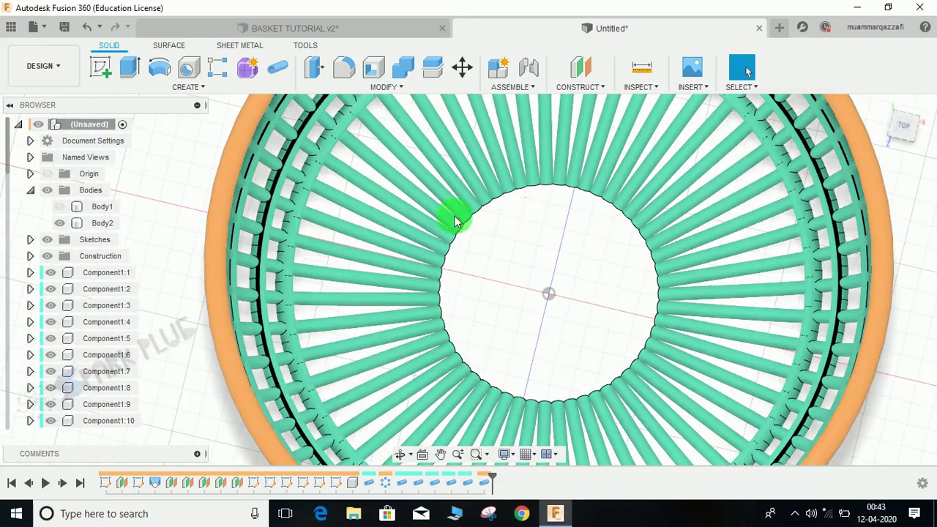
Step: Examine the wire basket's interior and base opening, and compare them with the finished model in the BASKET TUTORIAL v2 document
middle_click_drag(535, 337, 510, 253, "shift")
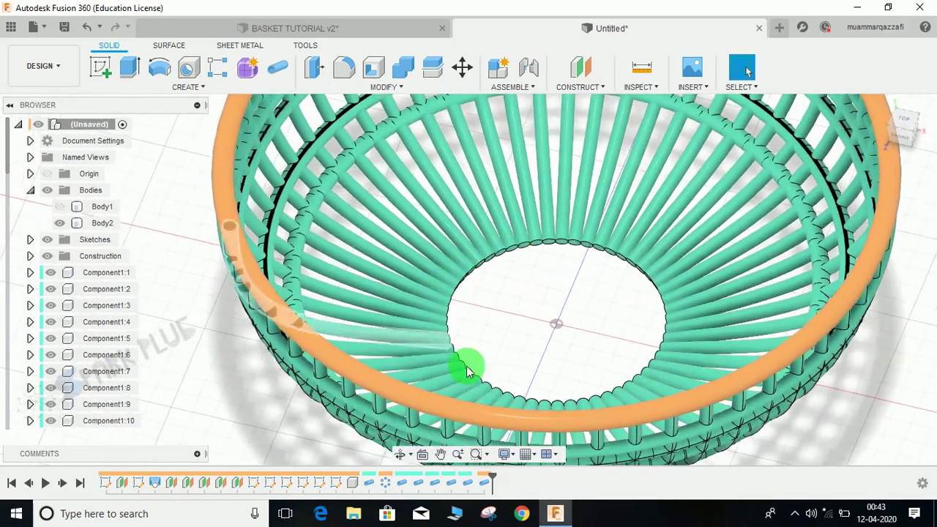
scroll(545, 316, "down", 3)
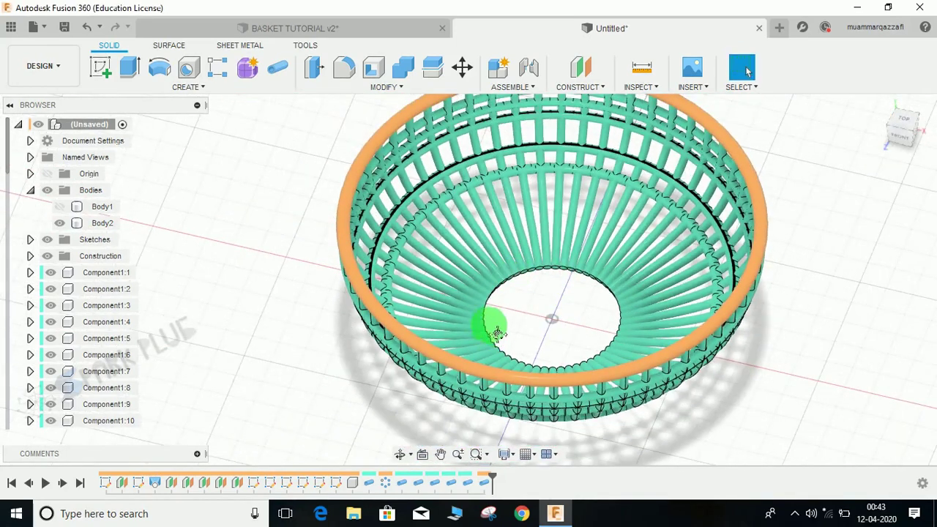
middle_click_drag(489, 329, 393, 345, "shift")
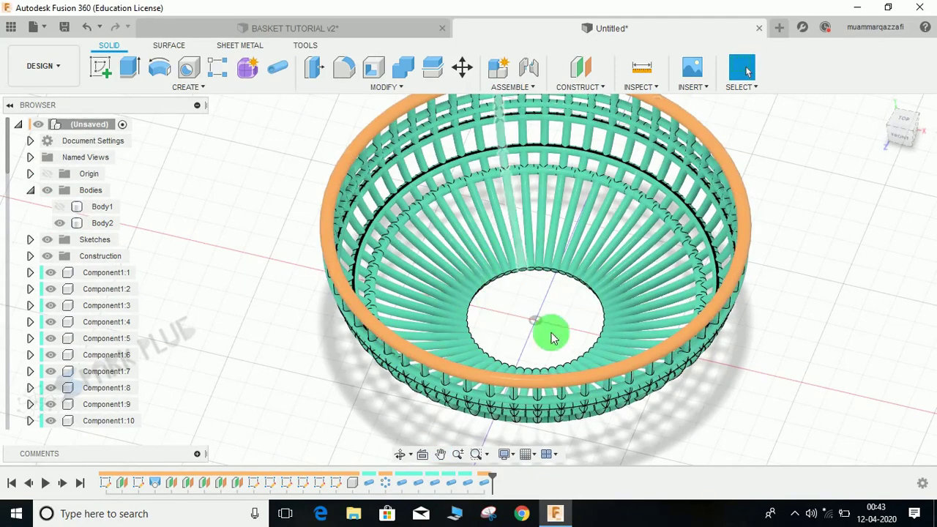
scroll(544, 335, "up", 3)
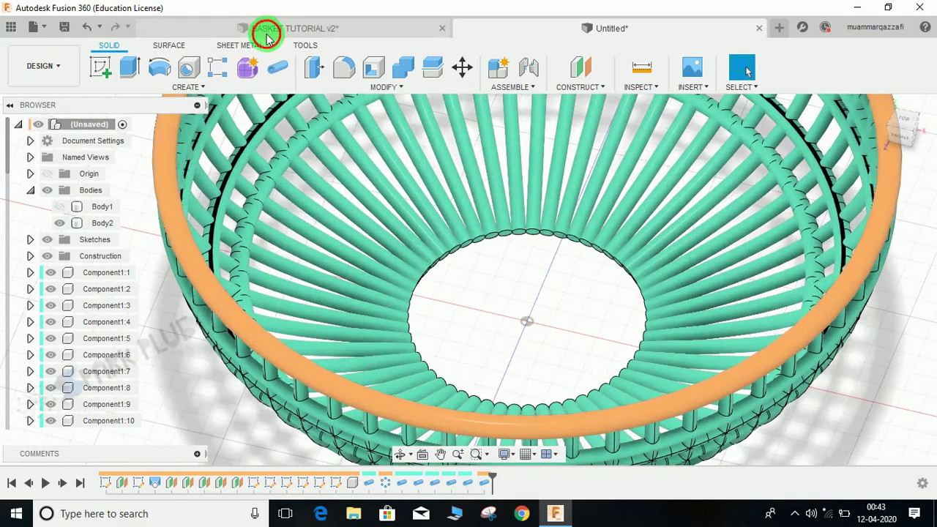
left_click(268, 28)
mouse_move(529, 308)
middle_mouse_down("shift")
mouse_move(537, 328)
mouse_move(515, 311)
middle_mouse_up("shift")
scroll(513, 161, "up", 3)
mouse_move(473, 187)
middle_mouse_down("shift")
mouse_move(494, 230)
mouse_move(473, 347)
mouse_move(473, 324)
mouse_move(499, 271)
mouse_move(491, 256)
mouse_move(505, 191)
mouse_move(722, 314)
mouse_move(697, 369)
mouse_move(711, 260)
mouse_move(450, 230)
middle_mouse_up("shift")
left_click(560, 24)
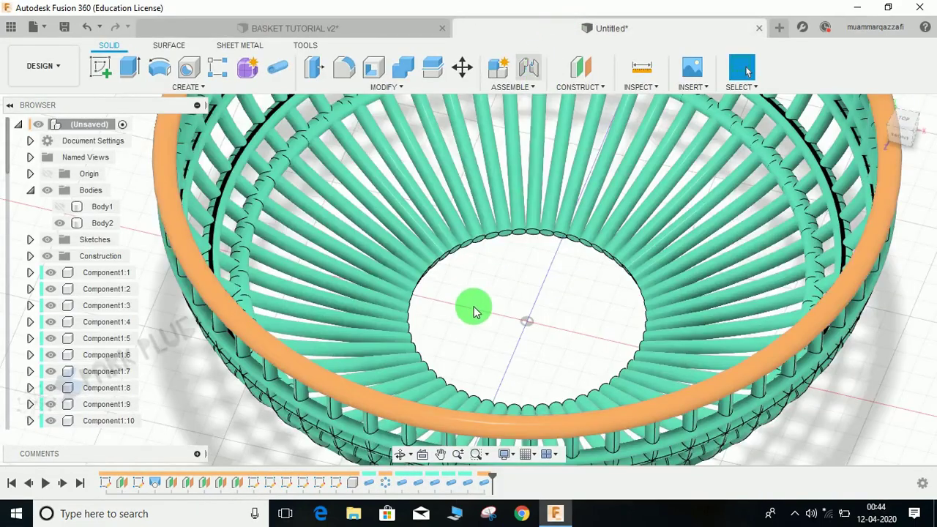
Step: Edit the bowl's loft feature and change the end condition of Profile 1 to Direction
scroll(244, 434, "down", 5)
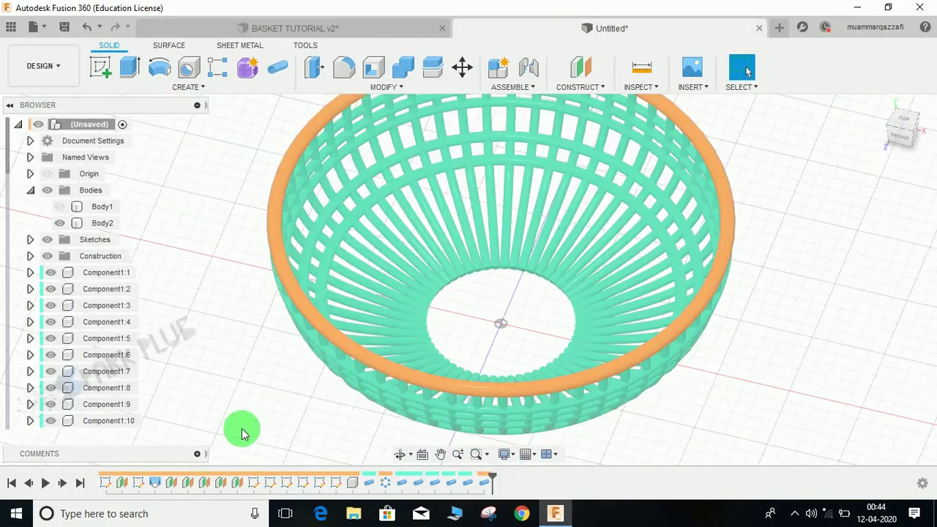
left_click(154, 481)
right_click(154, 482)
left_click(226, 358)
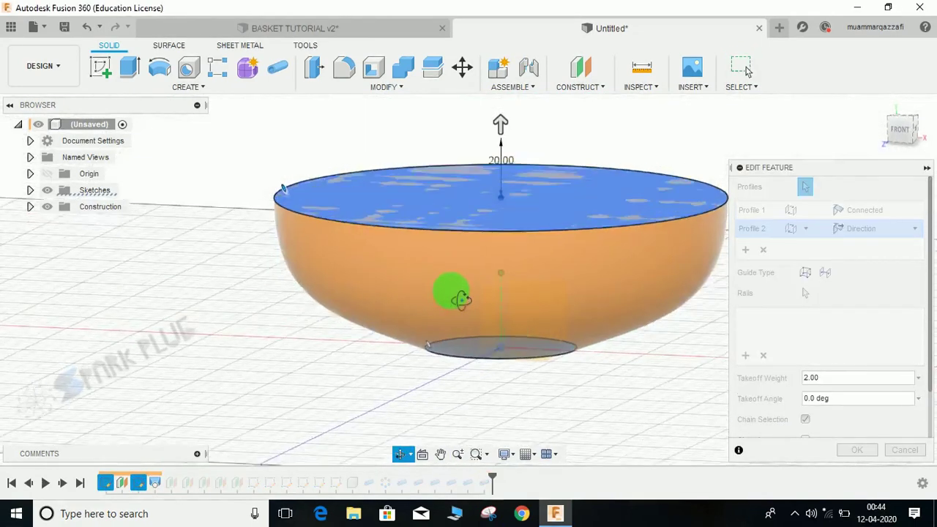
left_click(878, 211)
left_click(869, 212)
left_click(862, 242)
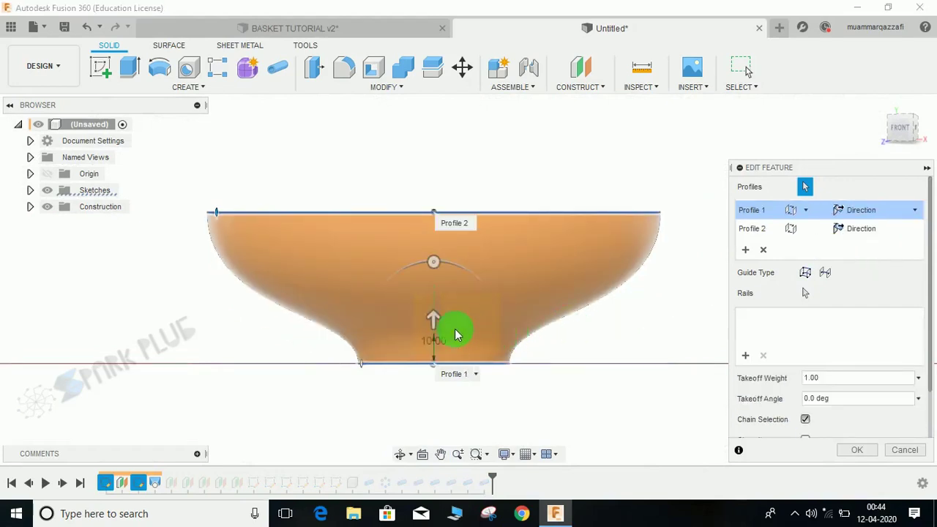
Step: Raise the takeoff weight of Profile 1 to 1.50 and apply the loft edit
middle_click_drag(478, 297, 500, 273)
scroll(450, 295, "up", 3)
left_click_drag(470, 304, 471, 295)
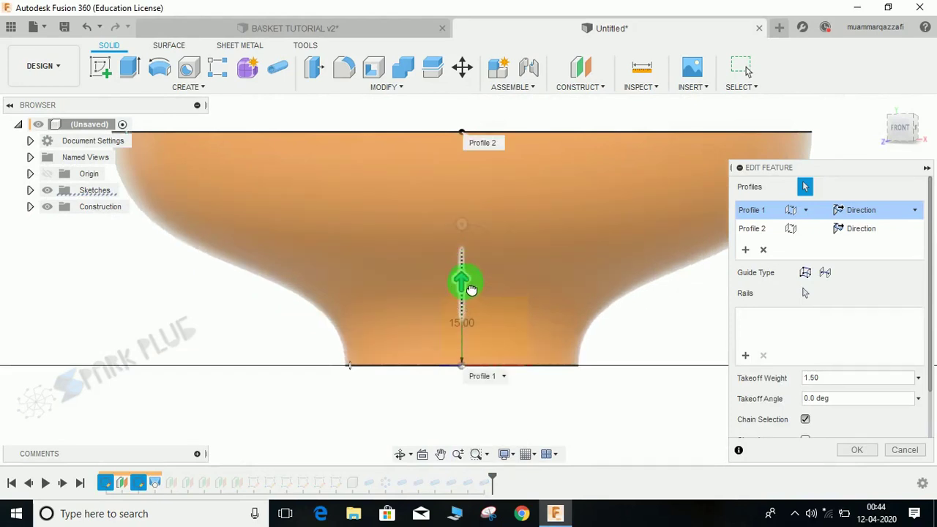
left_click(855, 448)
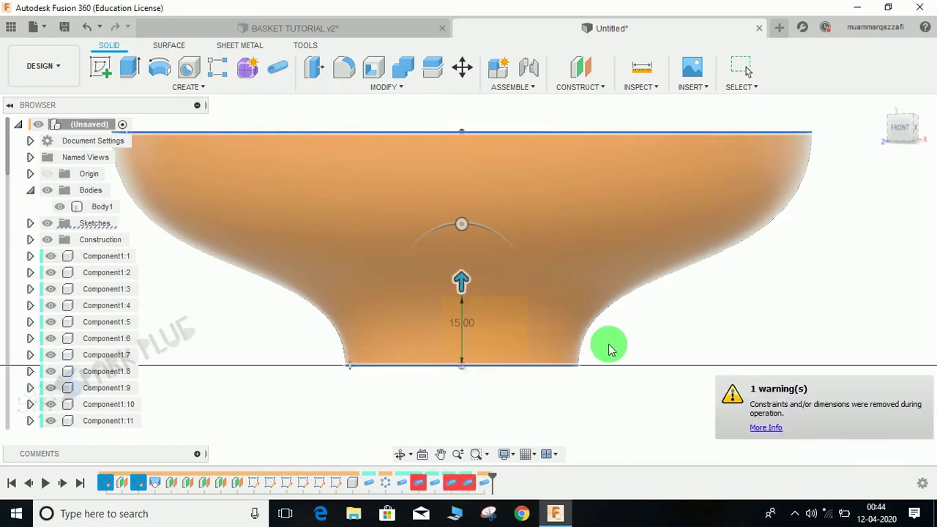
Step: Inspect the rebuilt basket's flared foot, wires and rim, and check the Pipe3 feature in the timeline
scroll(608, 346, "down", 5)
scroll(609, 345, "down", 1)
middle_click_drag(613, 295, 579, 319, "shift")
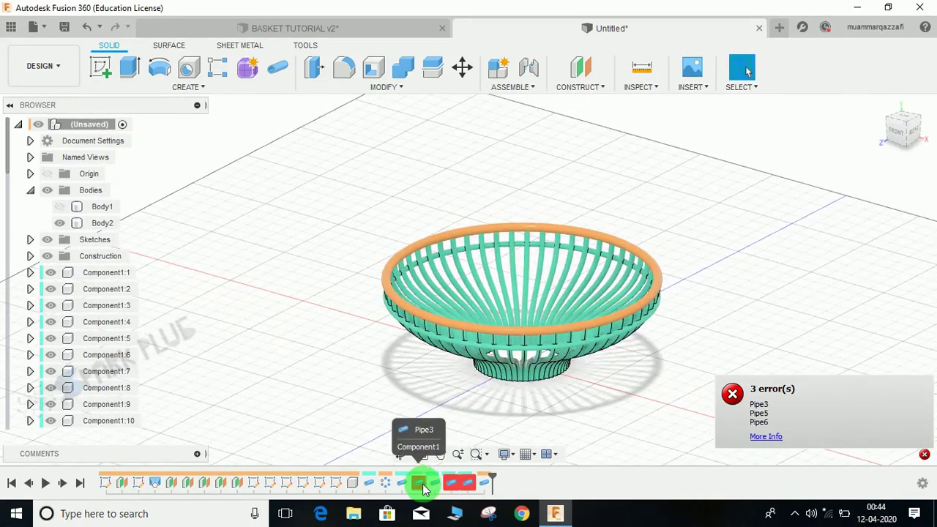
middle_click_drag(569, 370, 603, 317, "shift")
scroll(543, 314, "up", 3)
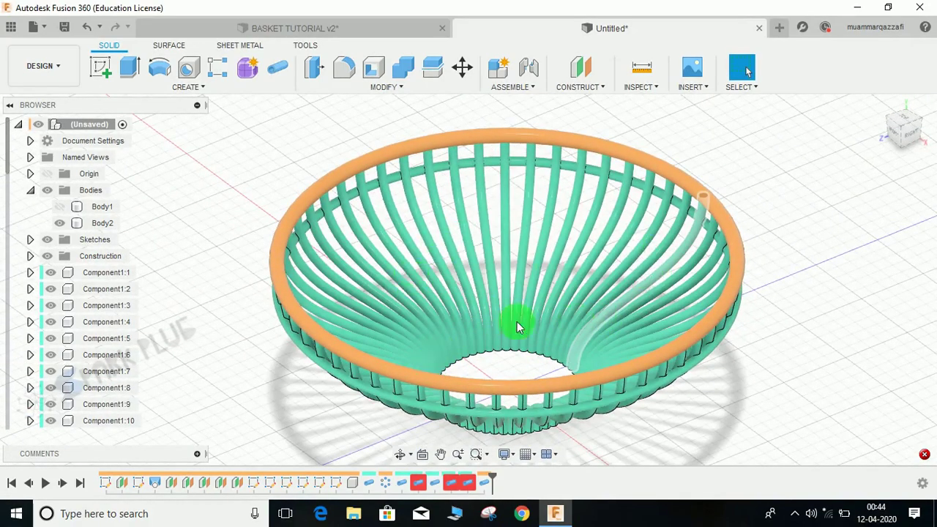
middle_click_drag(517, 326, 429, 286, "shift")
Step: Switch to the BASKET TUTORIAL v2 document and open its Loft1 feature for editing to view the profile settings
left_click(397, 26)
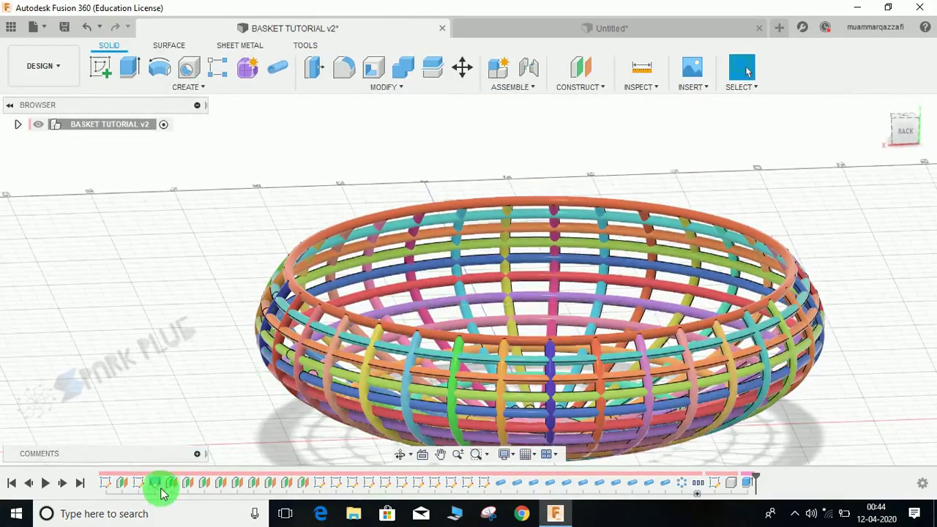
left_click(155, 483)
right_click(157, 485)
left_click(182, 410)
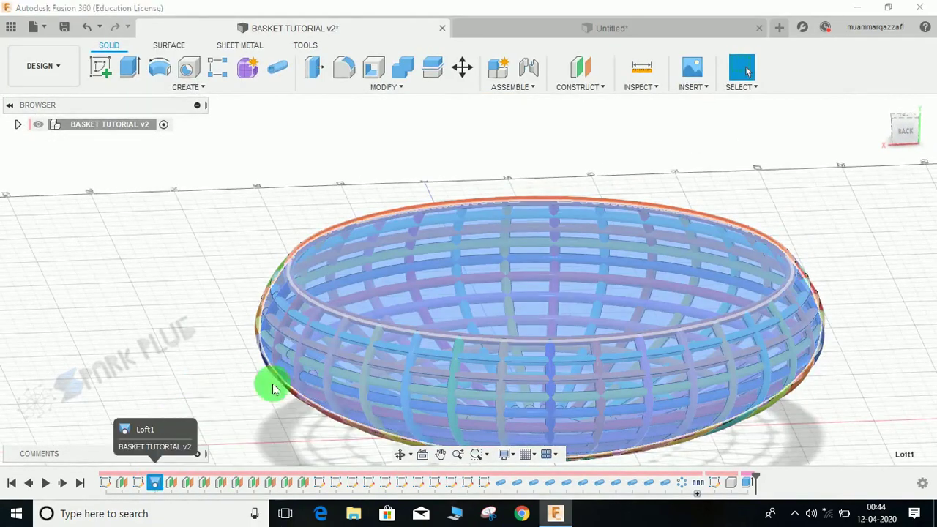
middle_click_drag(478, 293, 529, 266, "shift")
scroll(567, 273, "up", 3)
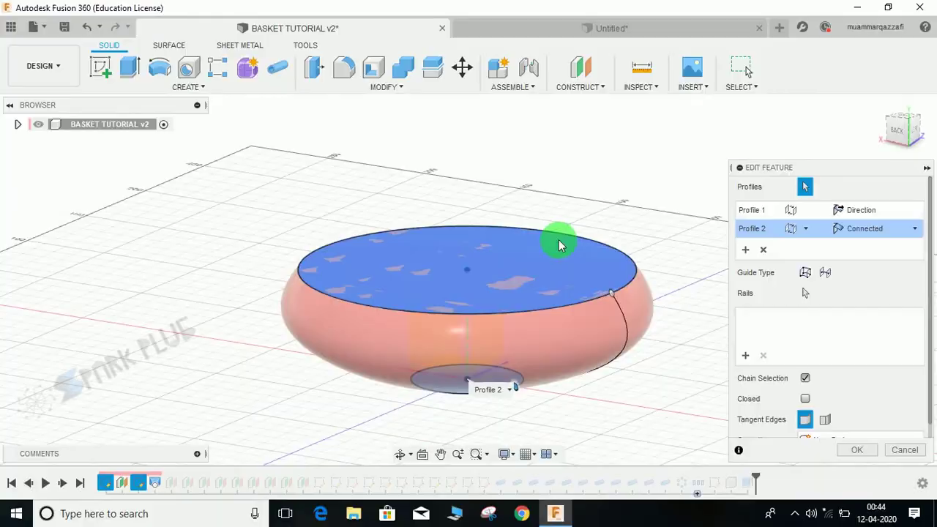